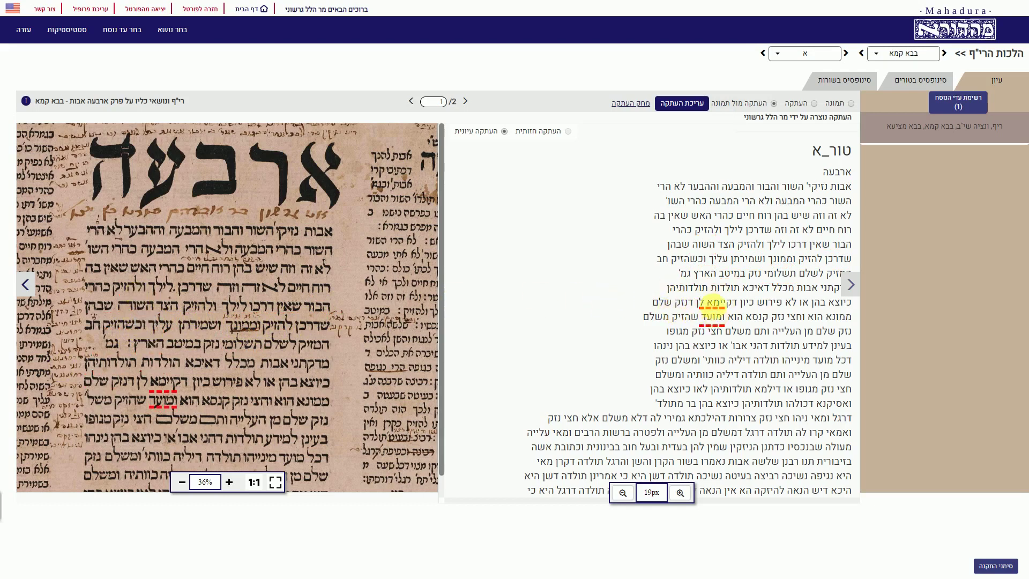
# Start a new transcription for manuscript page 6 and mark the page boundary around its central text block, then continue to segment definition
pyautogui.click(685, 104)
pyautogui.moveTo(677, 162)
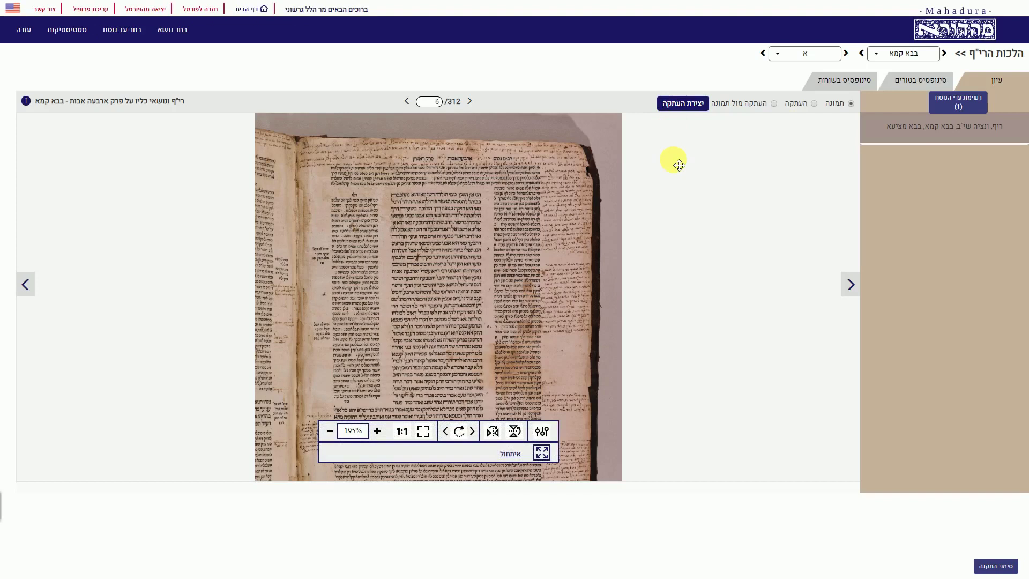
pyautogui.click(686, 104)
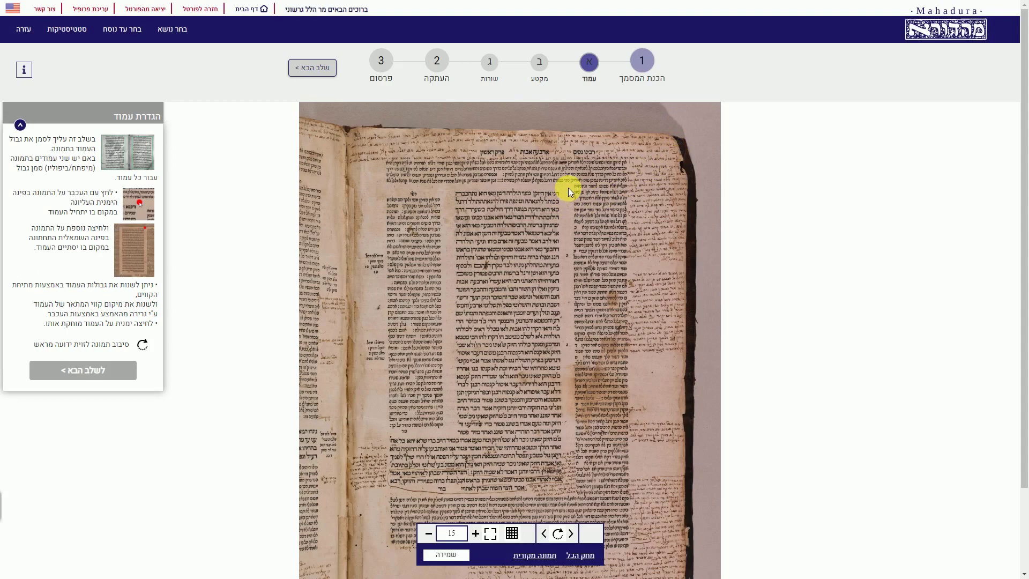
pyautogui.click(384, 493)
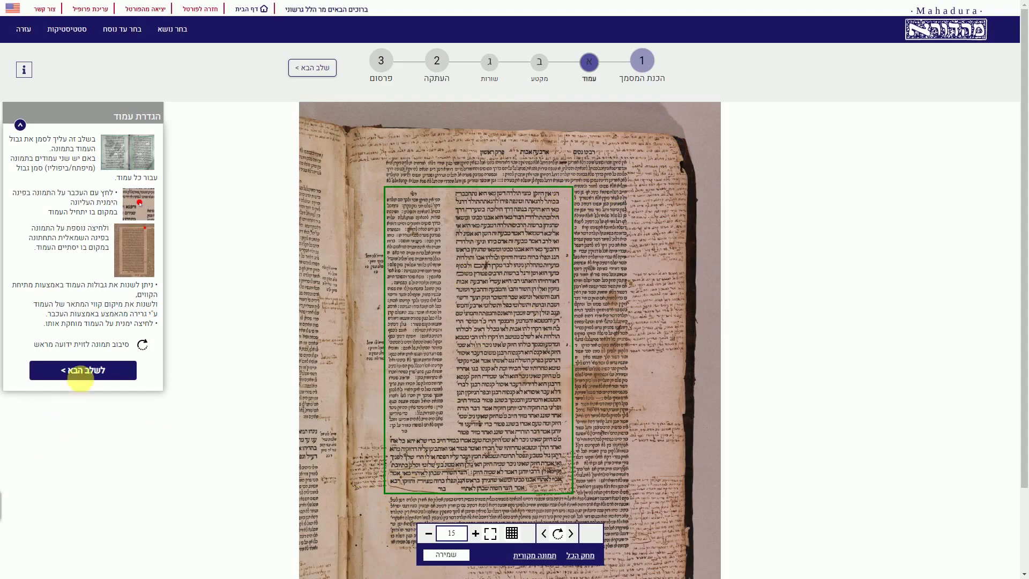
pyautogui.click(92, 370)
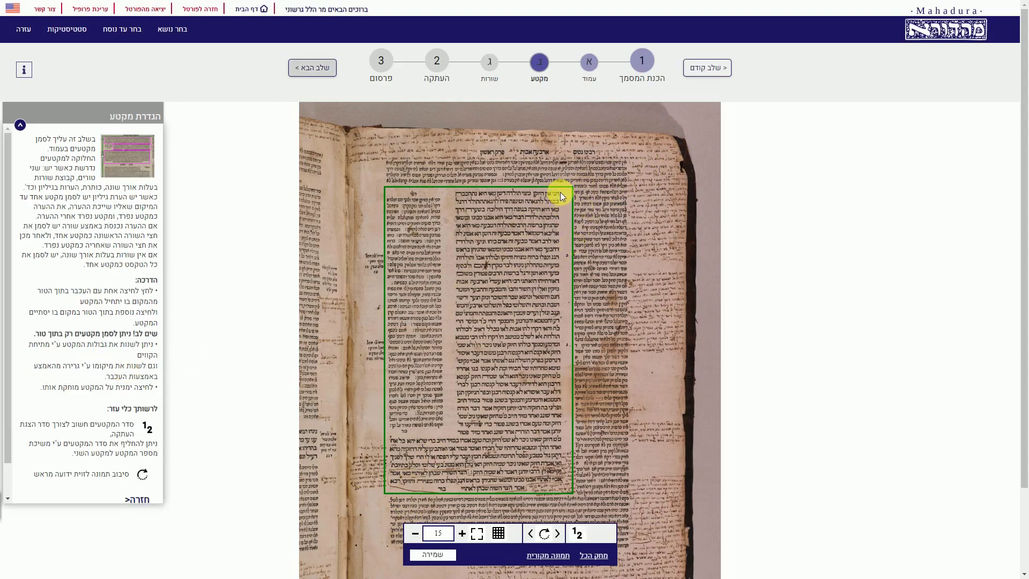
# Mark the narrow upper column and the wider lower block as segments with their text lines, and save the layout for transcription
pyautogui.click(448, 433)
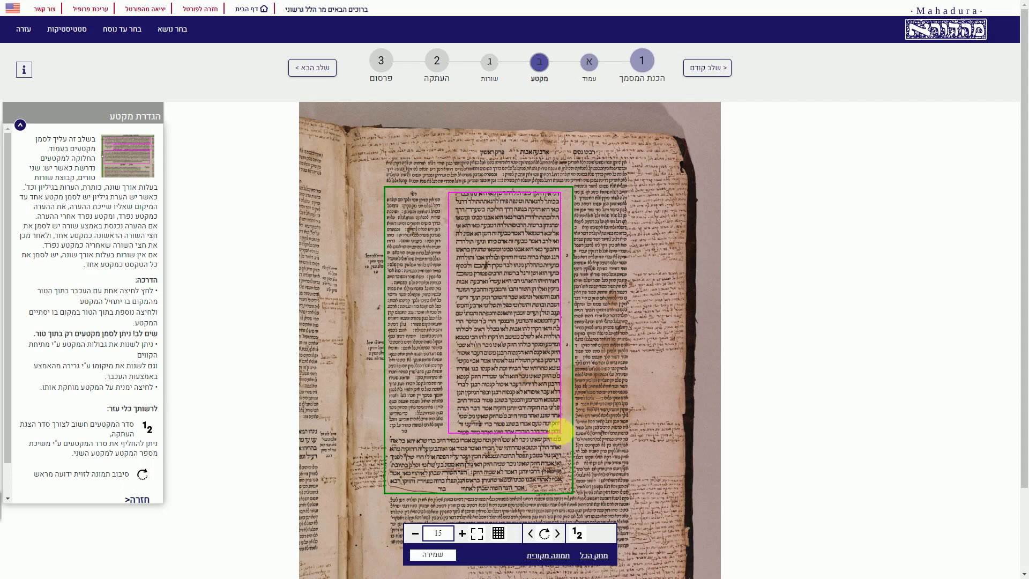
pyautogui.moveTo(563, 433); pyautogui.dragTo(551, 441)
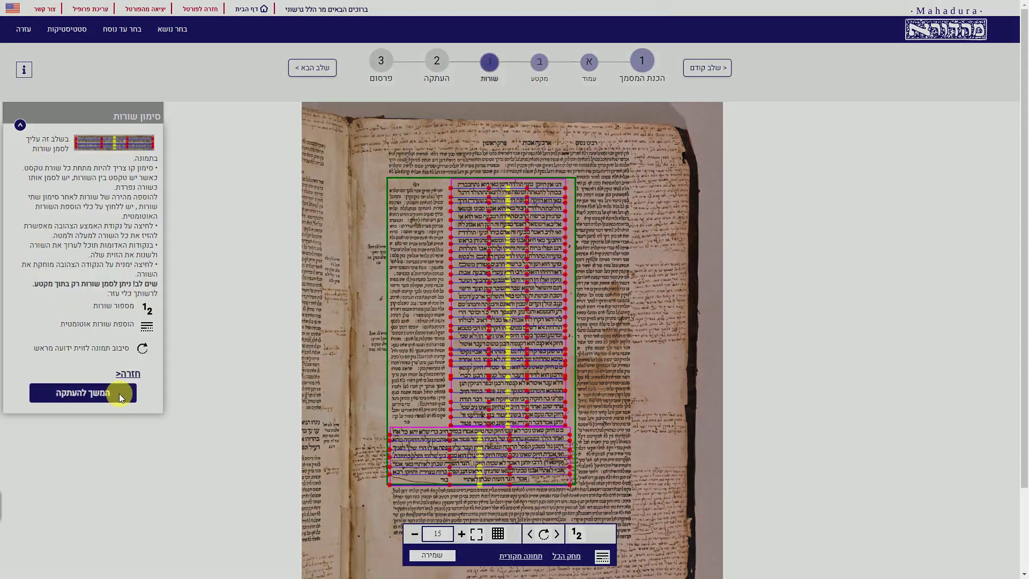
pyautogui.click(124, 393)
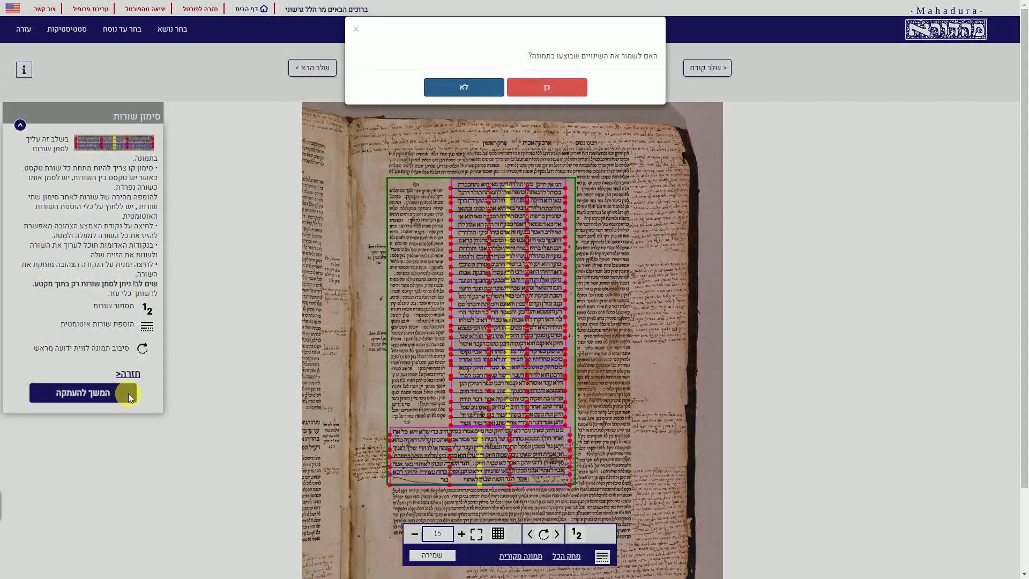
pyautogui.click(554, 87)
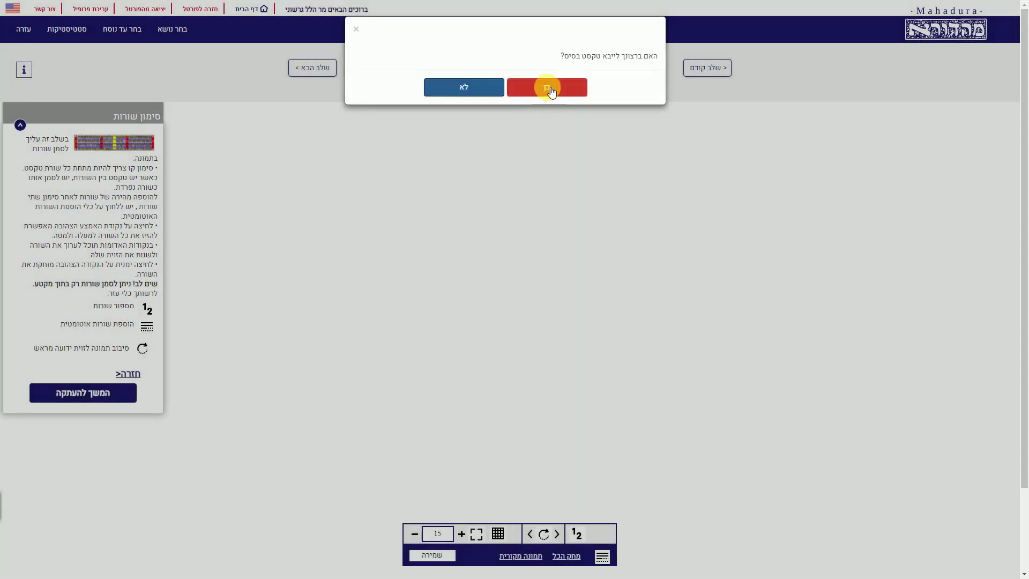
# Import the copied base text for the page, save it and continue to text editing
pyautogui.click(552, 89)
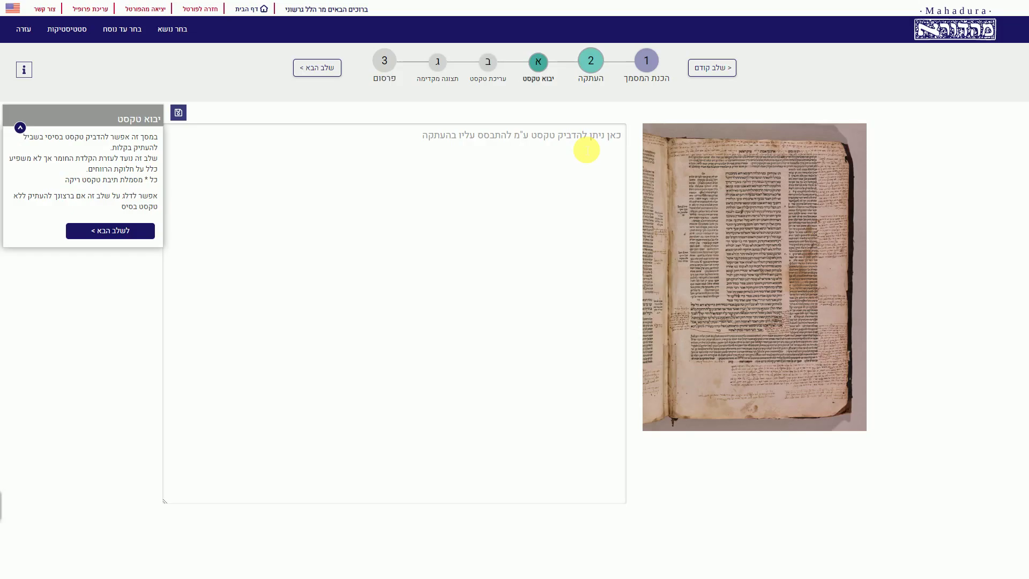
pyautogui.rightClick(584, 147)
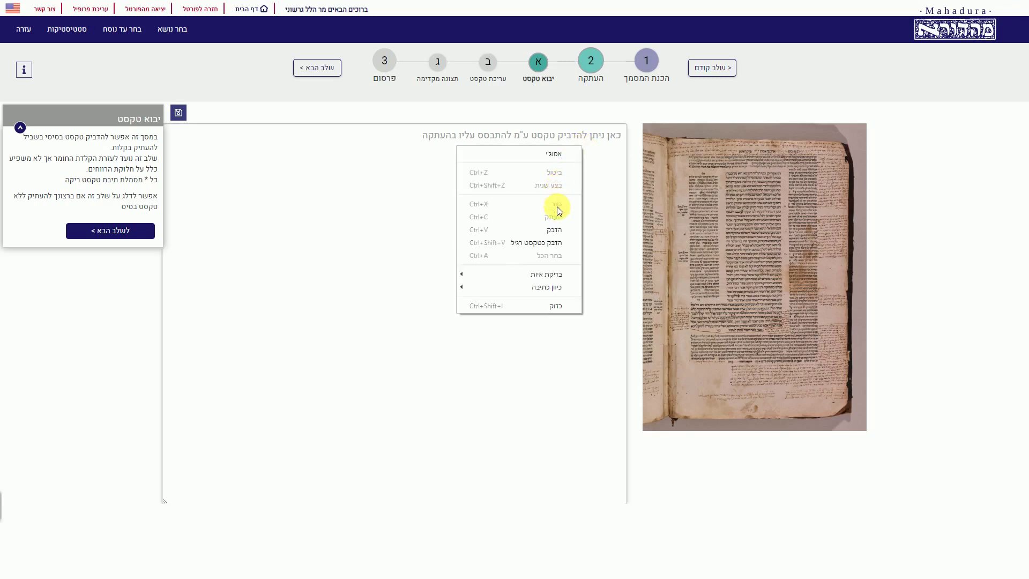
pyautogui.click(557, 230)
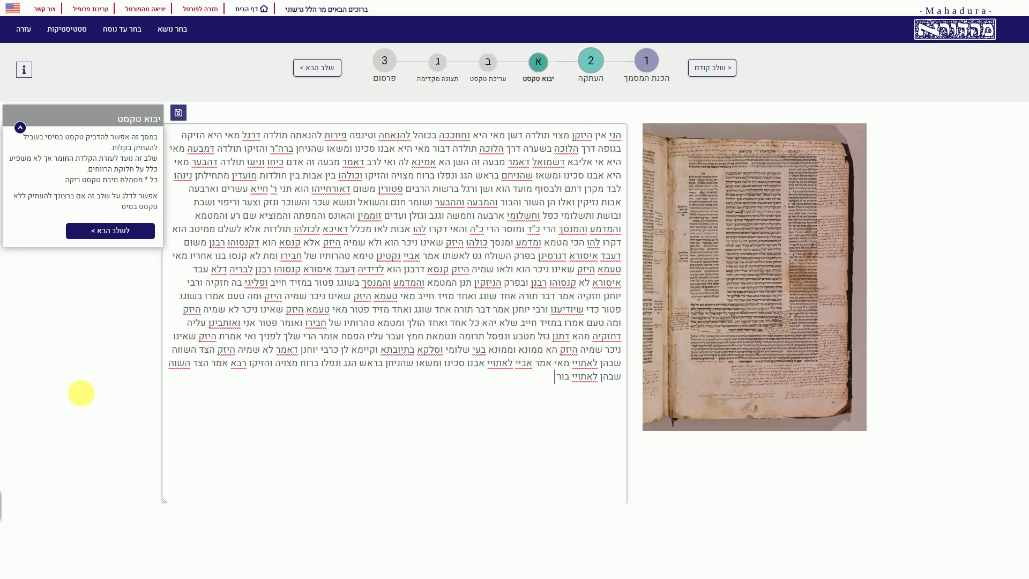
pyautogui.click(88, 230)
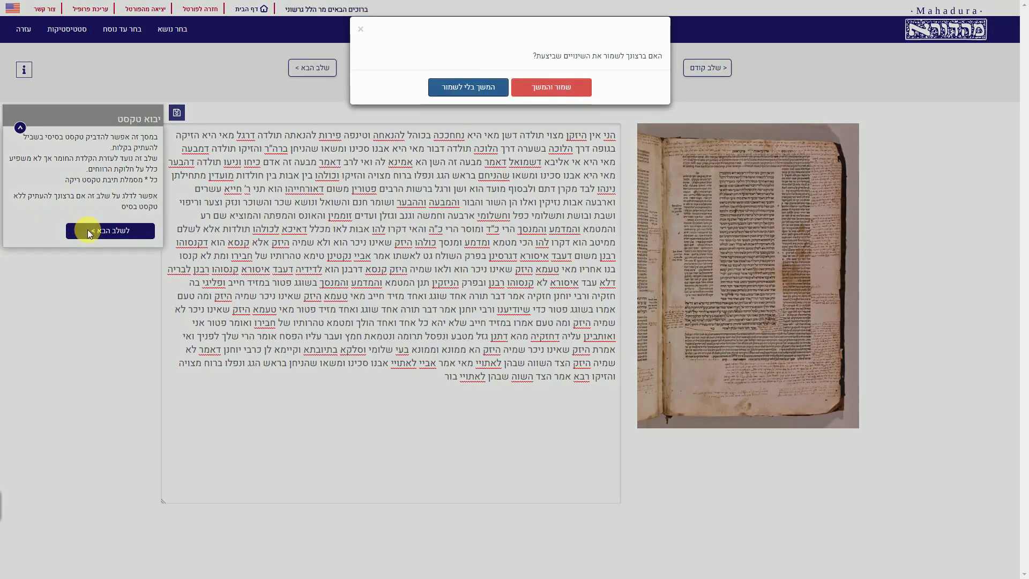
pyautogui.click(536, 87)
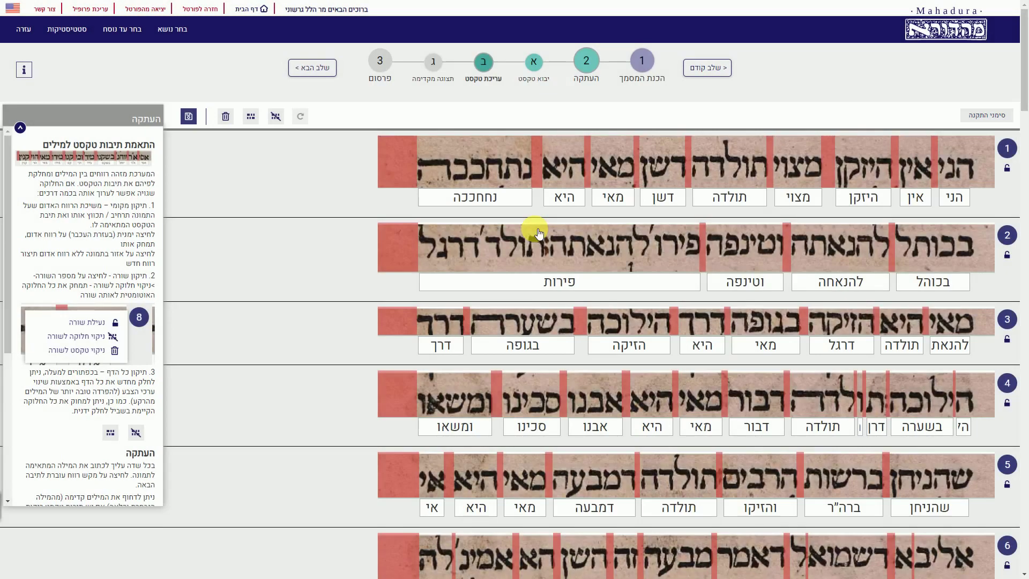
# Re-divide the whole page into words with the Red threshold set to 174, accepting that the text moves to storage
pyautogui.click(591, 282)
pyautogui.click(606, 293)
pyautogui.click(251, 117)
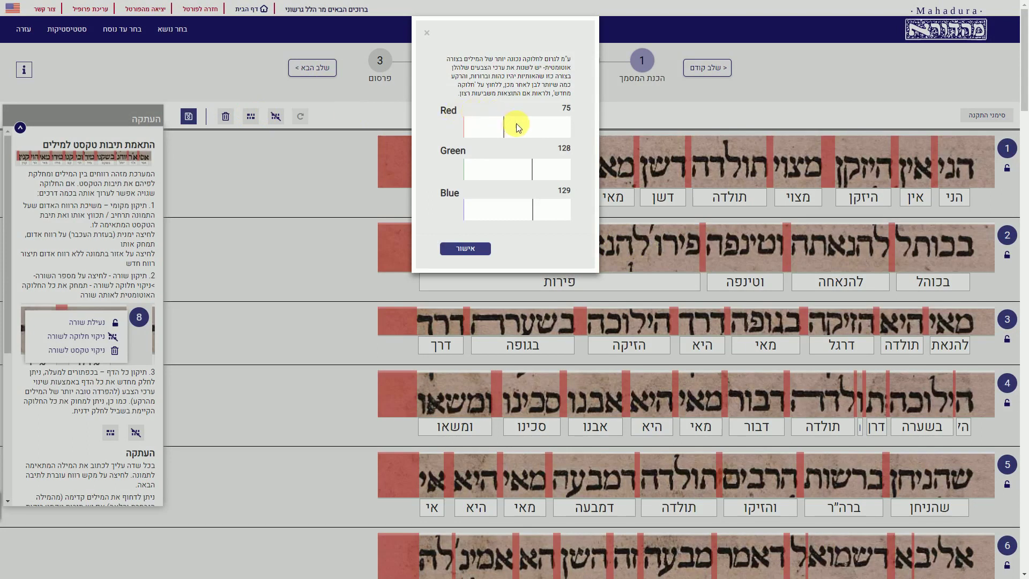
pyautogui.moveTo(531, 132); pyautogui.dragTo(542, 127)
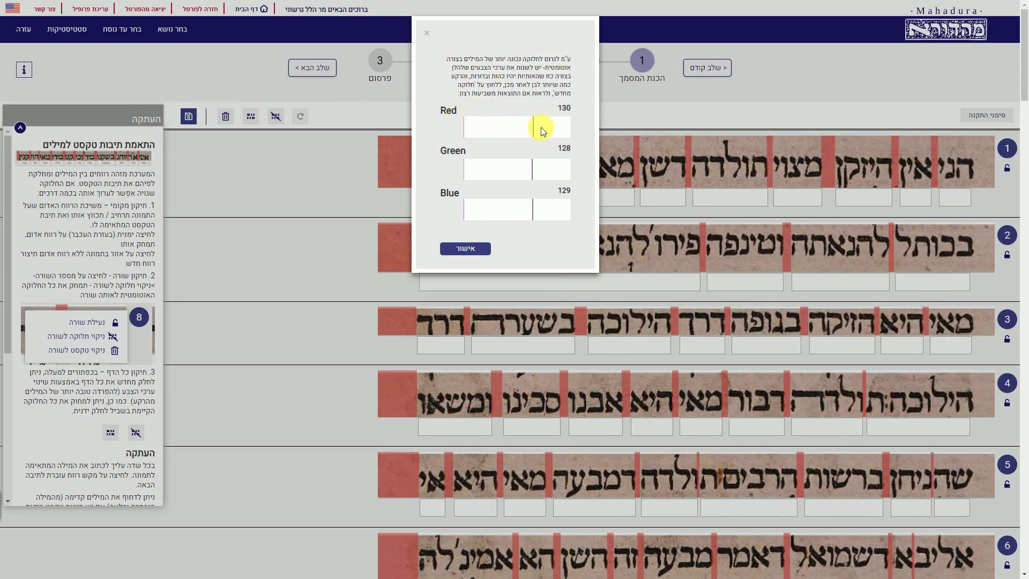
pyautogui.click(493, 252)
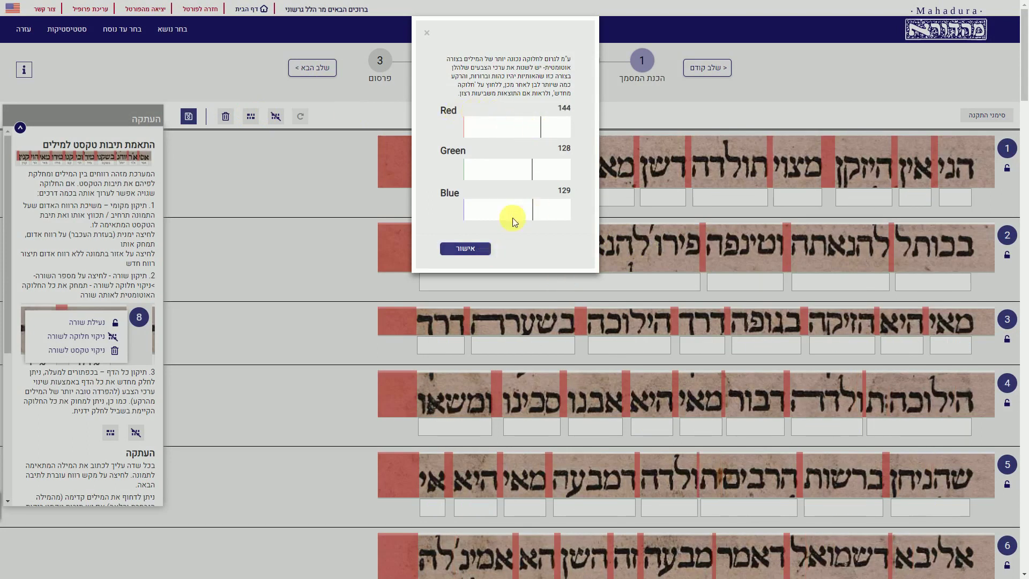
pyautogui.click(552, 130)
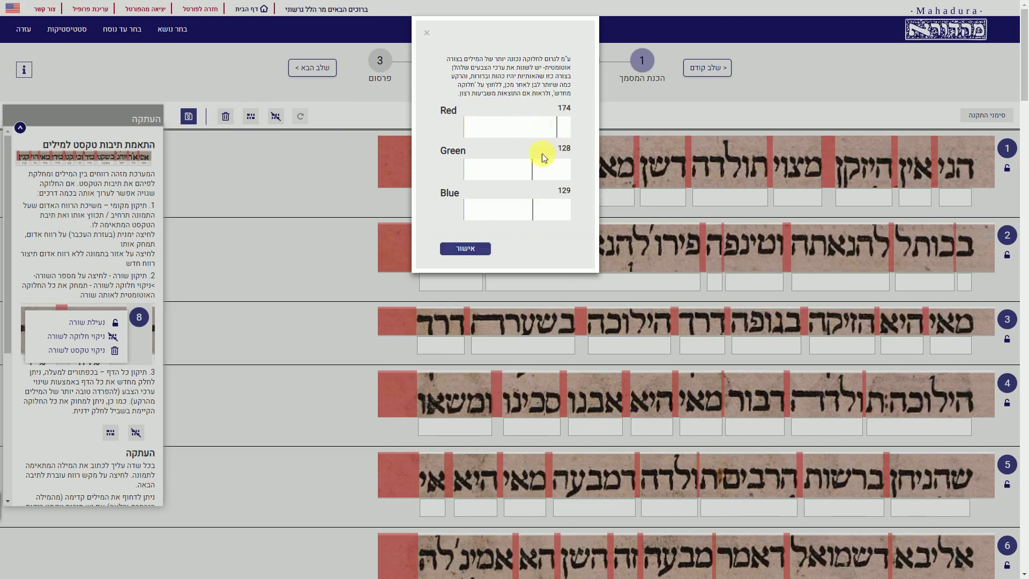
pyautogui.click(483, 252)
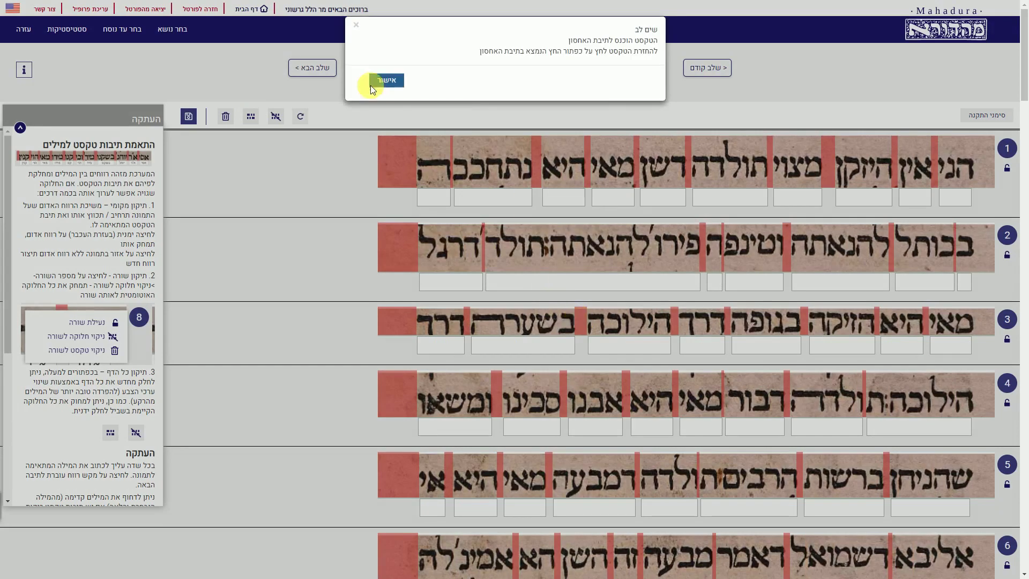
pyautogui.click(387, 80)
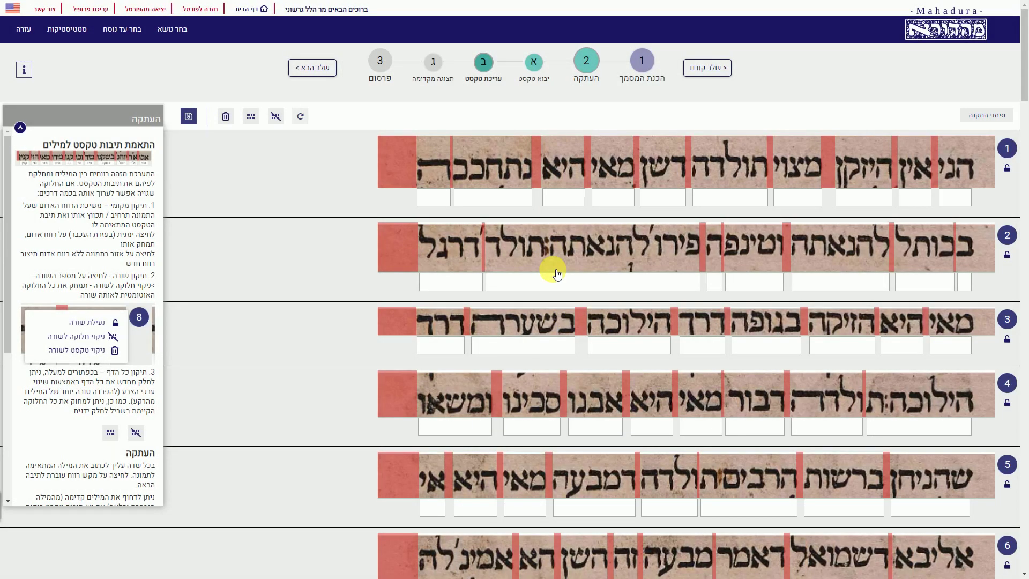
# Return the stored text from the storage area below line 39 to the empty word boxes
pyautogui.click(573, 278)
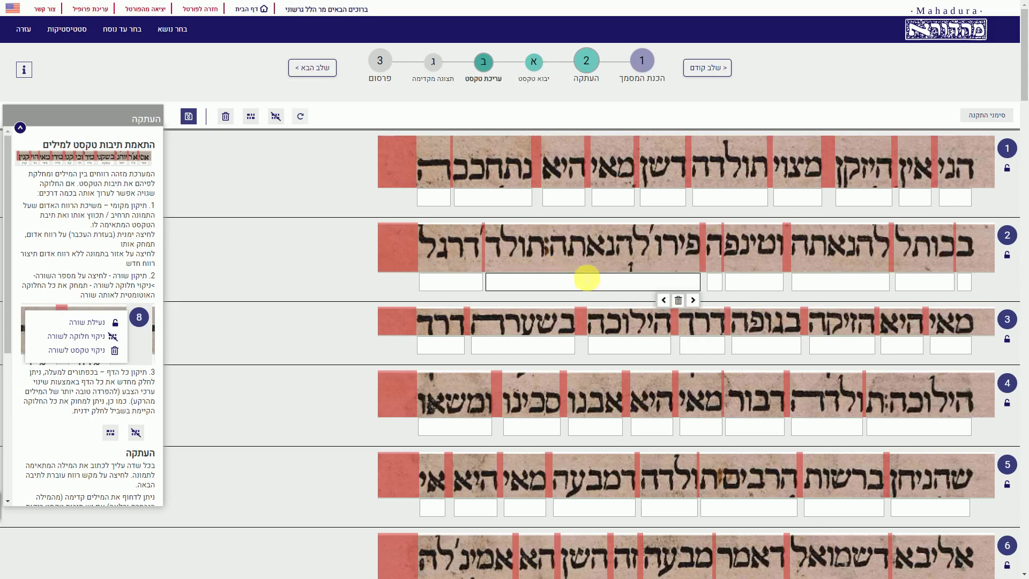
pyautogui.scroll(-20, 582, 283)
pyautogui.scroll(-18, 580, 310)
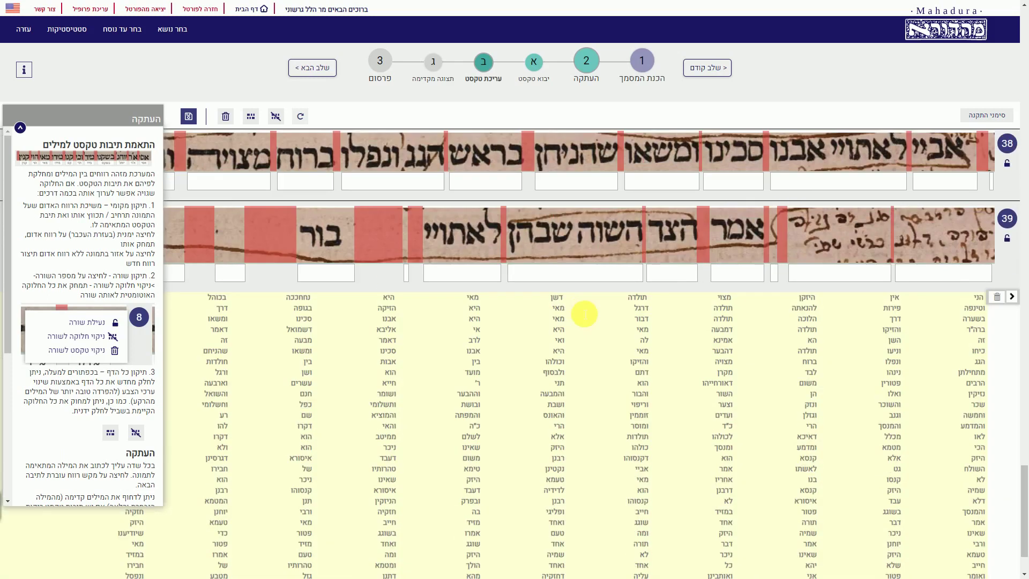
pyautogui.moveTo(981, 273)
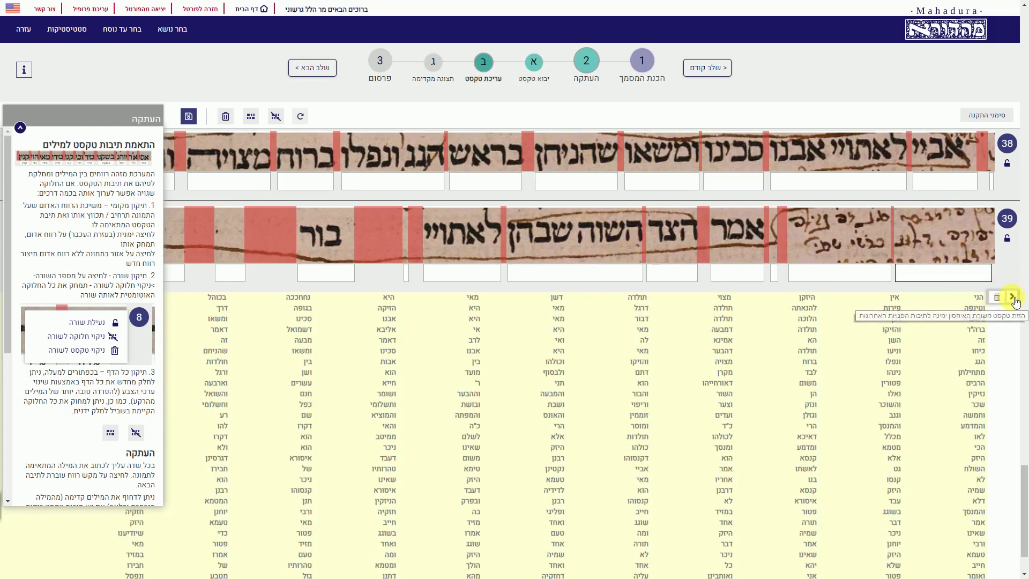
pyautogui.scroll(5, 1008, 302)
pyautogui.scroll(15, 943, 295)
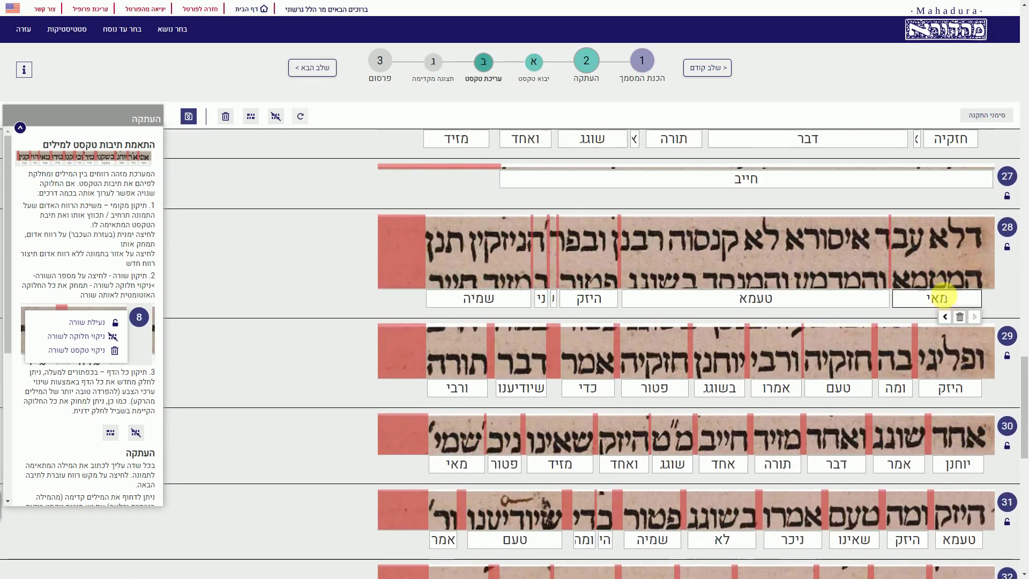
pyautogui.scroll(20, 940, 291)
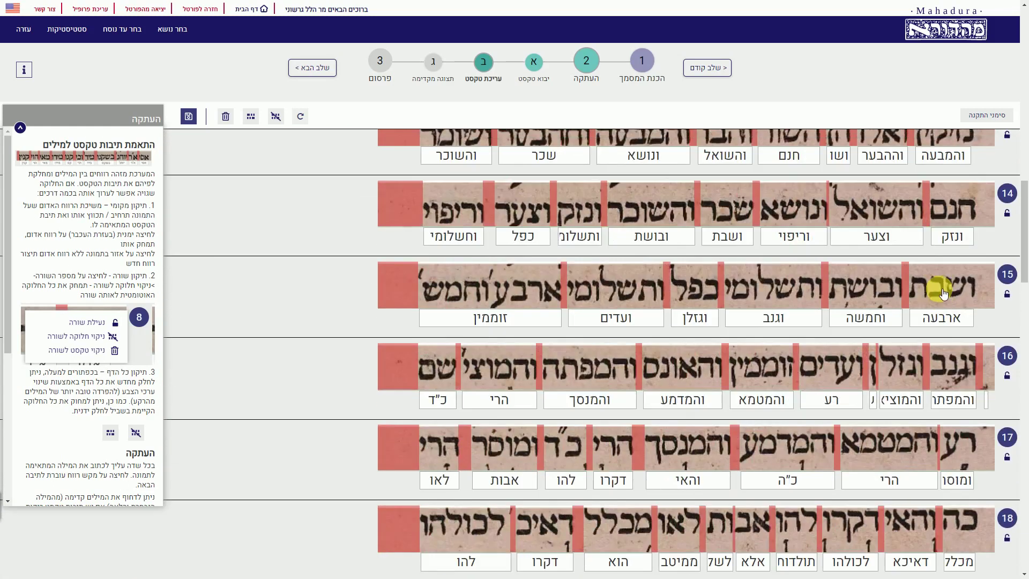
pyautogui.scroll(8, 939, 289)
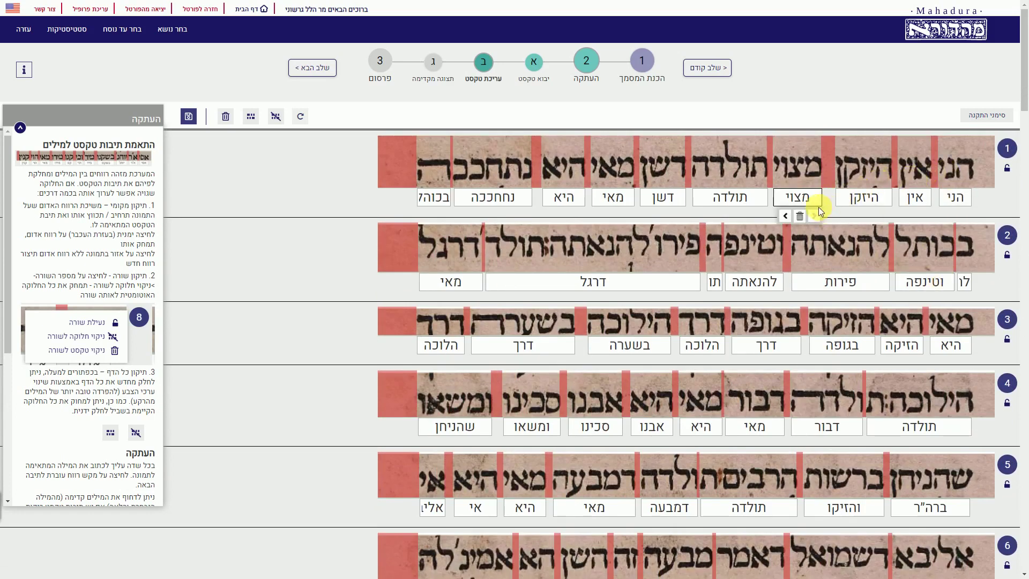
# In line 2, add word separators before and after the second להנאתה and remove the extra separator inside וטינפה
pyautogui.click(650, 247)
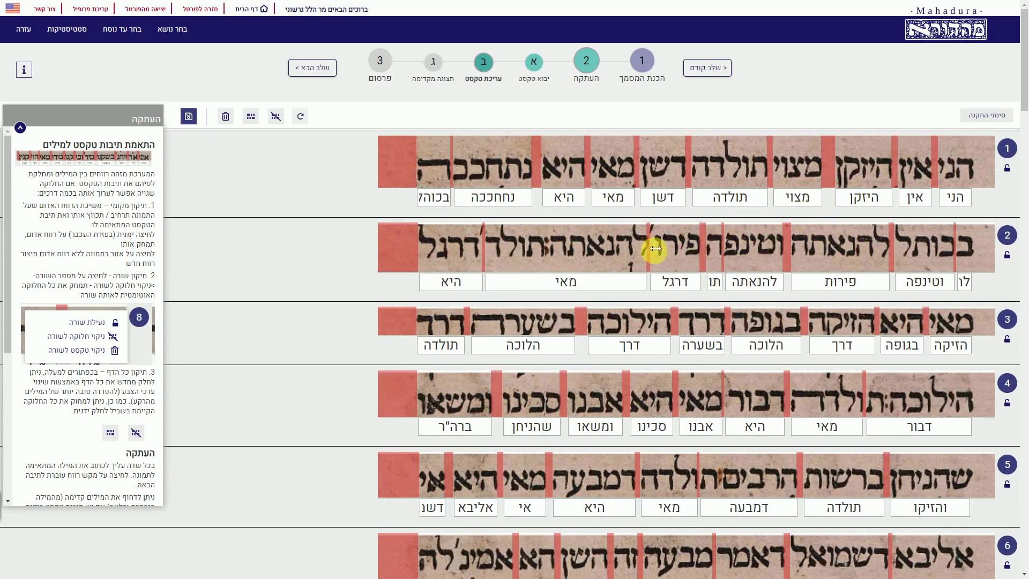
pyautogui.click(552, 249)
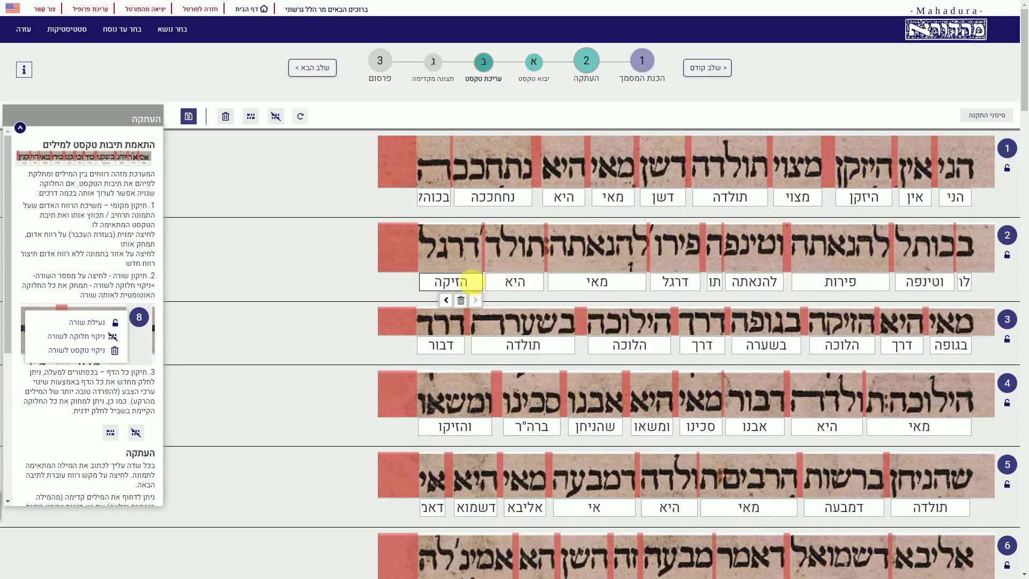
pyautogui.rightClick(722, 244)
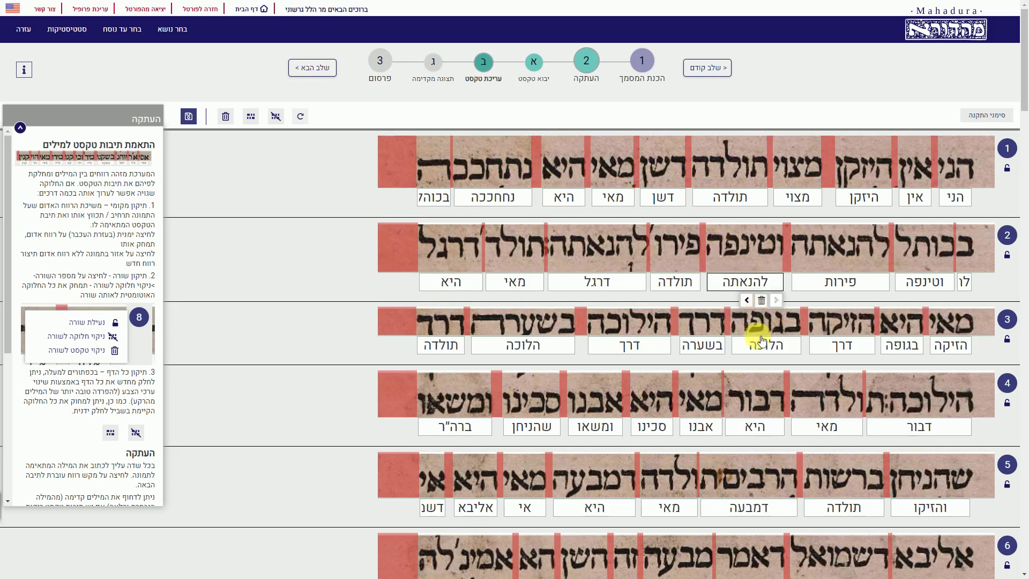
# Shift the text one box onward from the first word box of line 3, then shift it back
pyautogui.moveTo(948, 347)
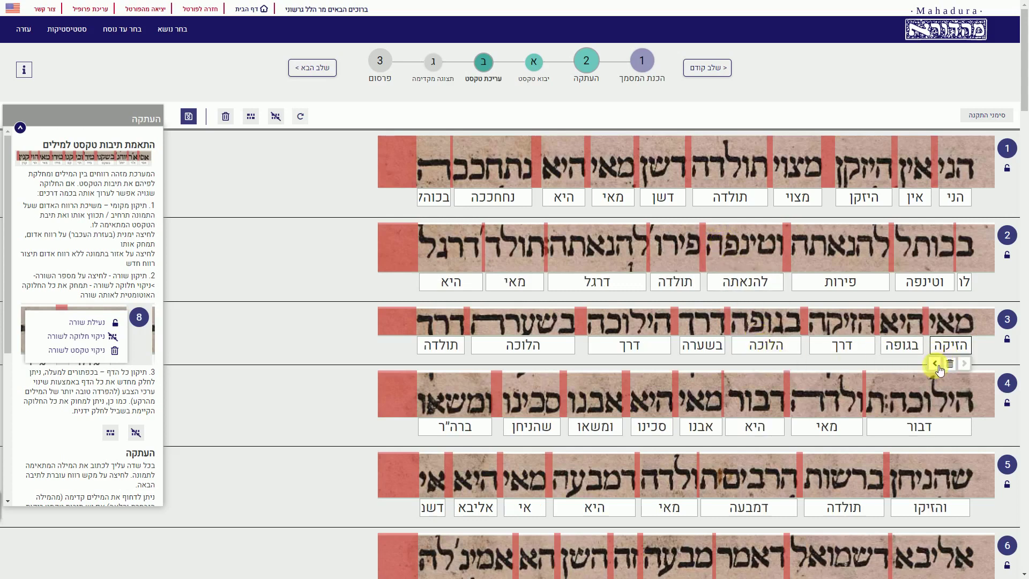
pyautogui.click(937, 366)
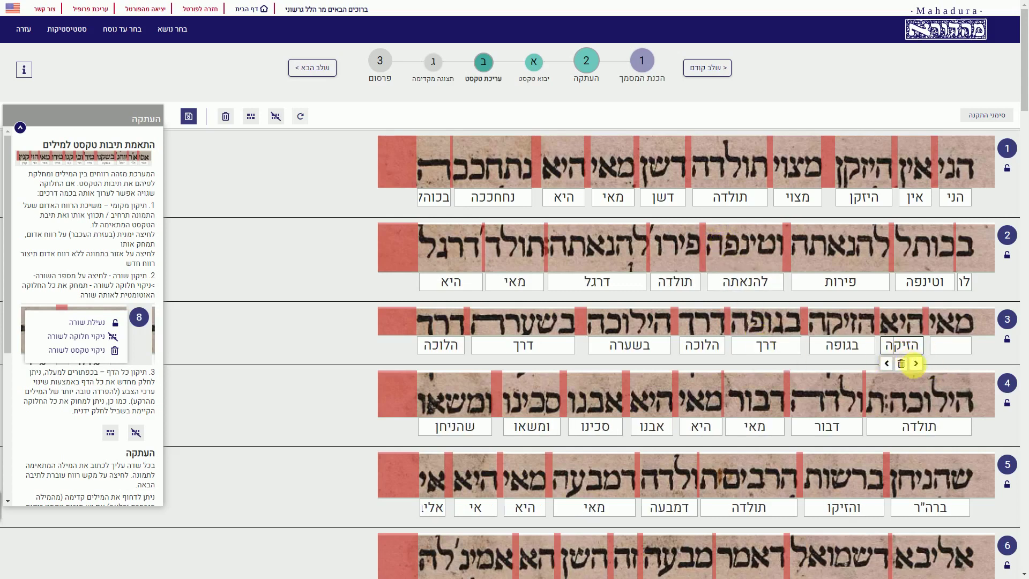
pyautogui.click(916, 364)
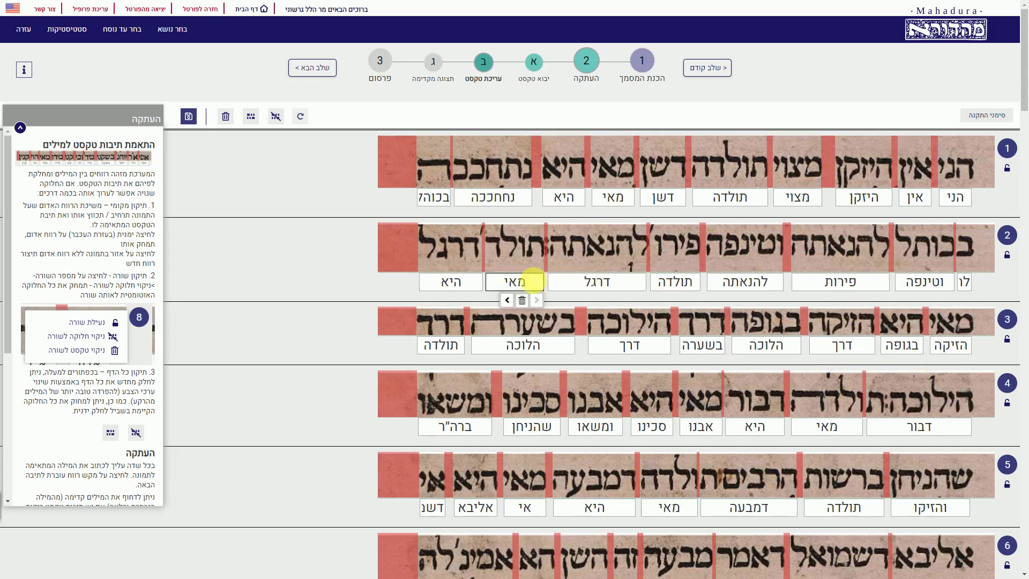
# Realign lines 1 and 2 by shifting the text onward from the box under וטינפה and removing the separator that splits line 1's last word
pyautogui.moveTo(758, 287)
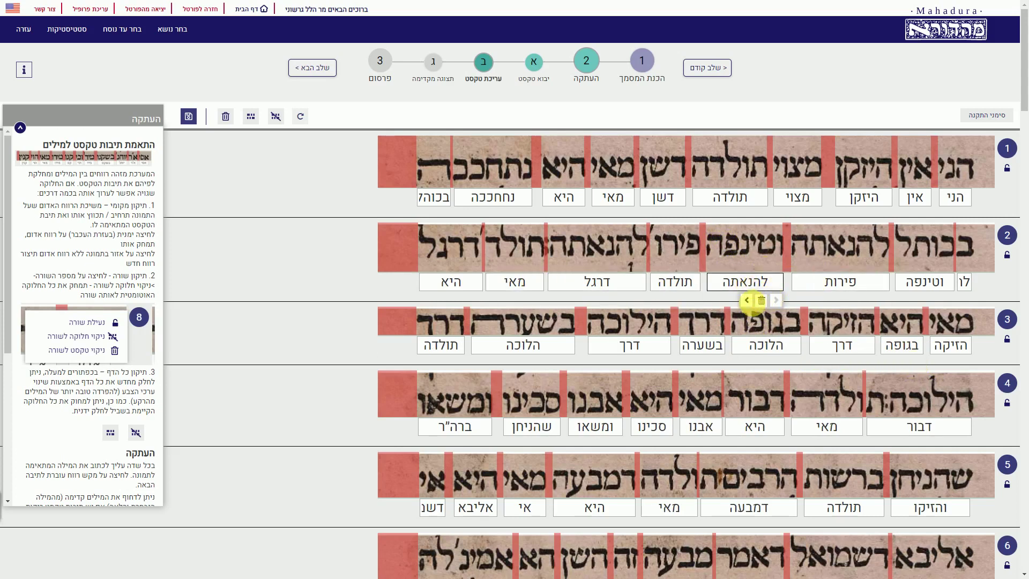
pyautogui.click(749, 302)
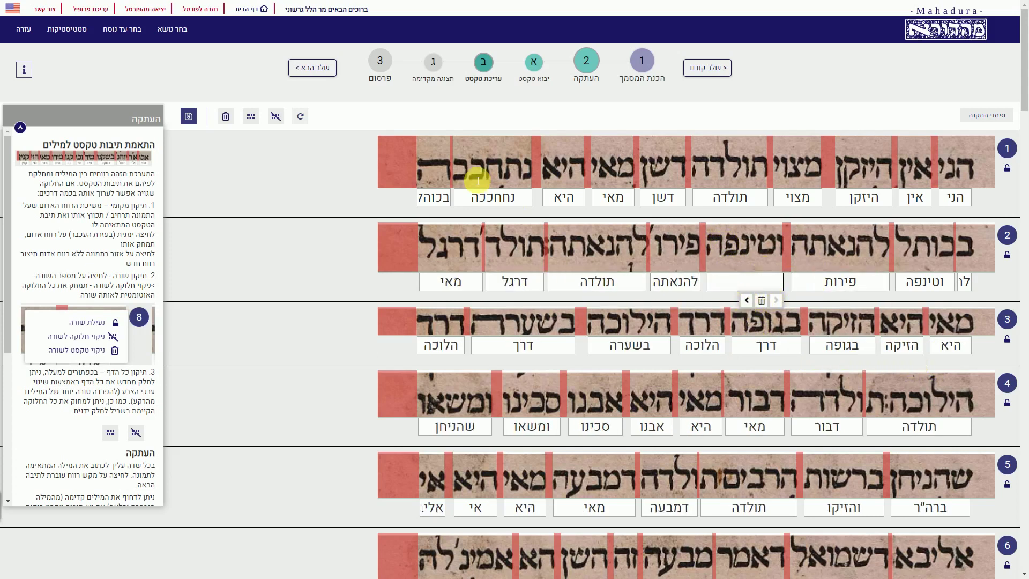
pyautogui.rightClick(453, 157)
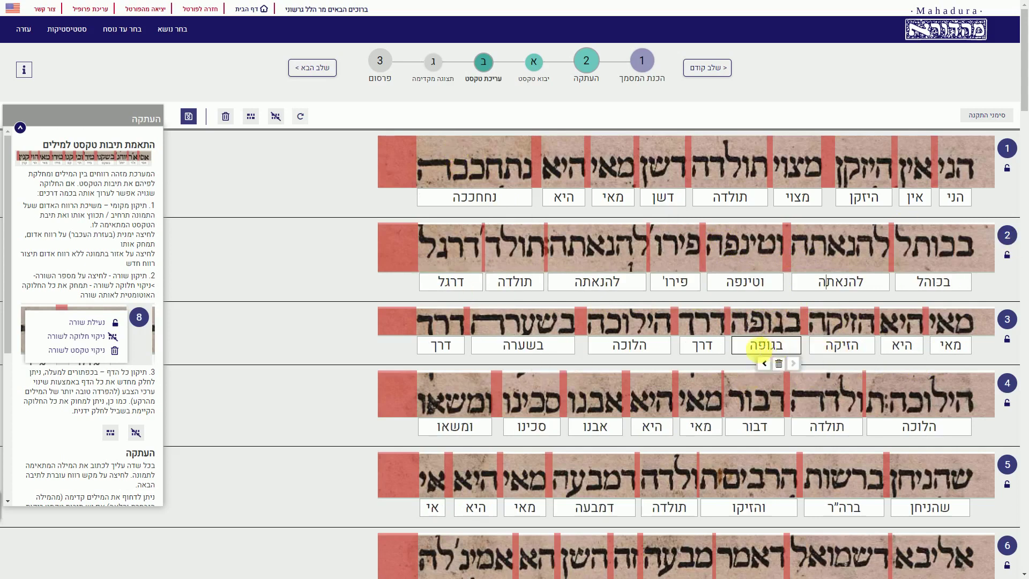
pyautogui.moveTo(616, 357)
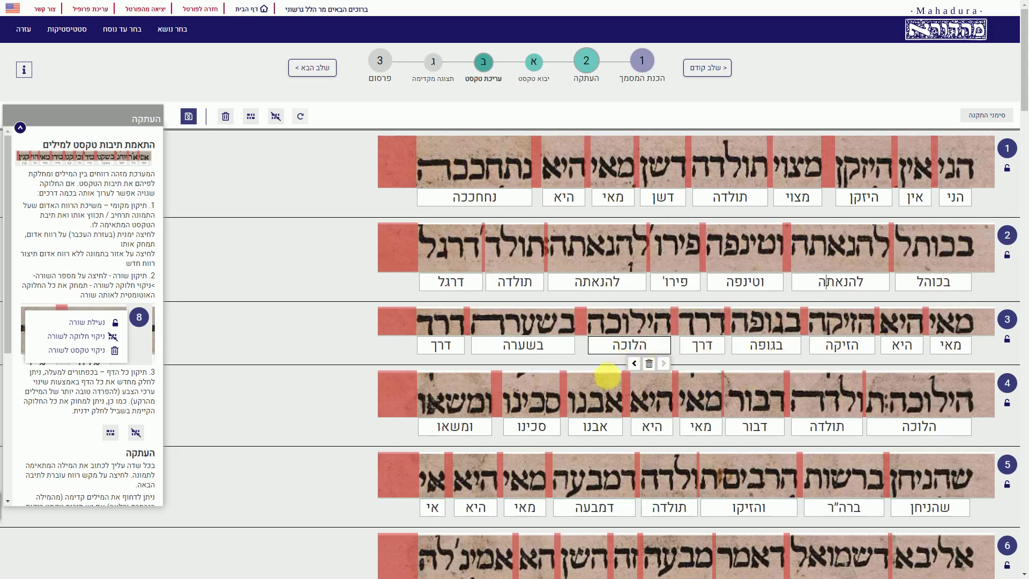
# Clear the automatic word division of line 1, moving its text forward into the following lines
pyautogui.click(1007, 152)
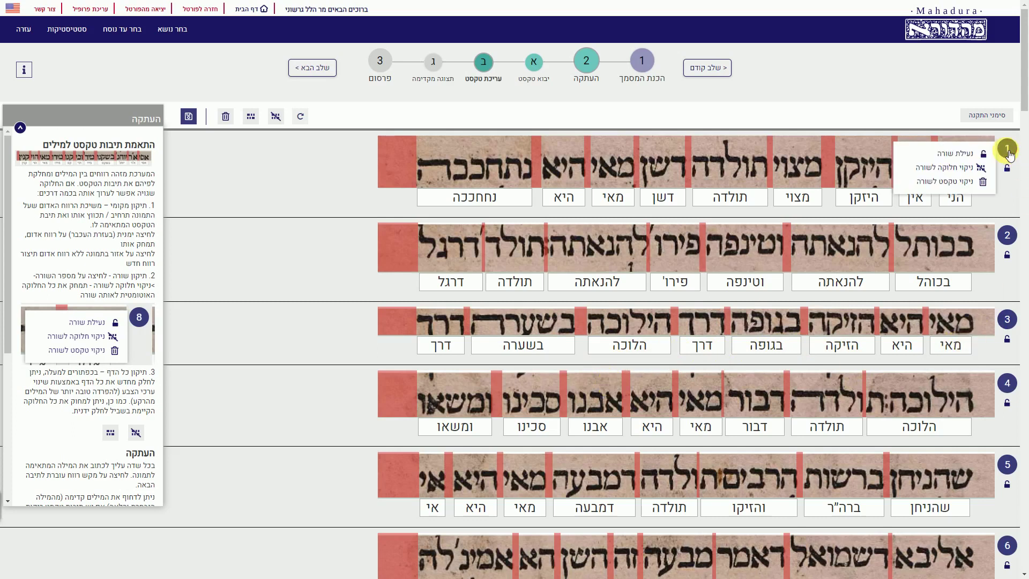
pyautogui.click(971, 169)
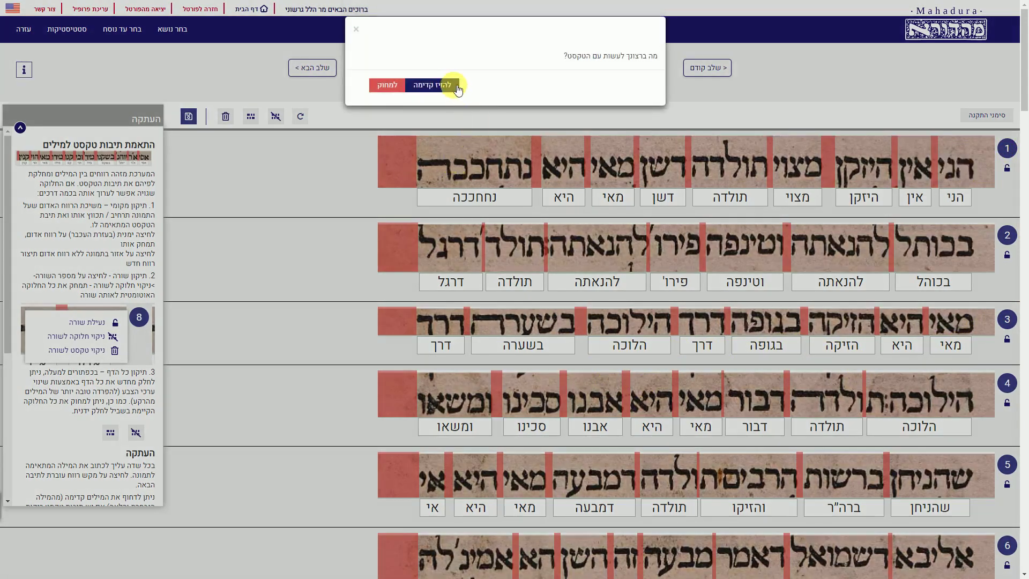
pyautogui.click(457, 88)
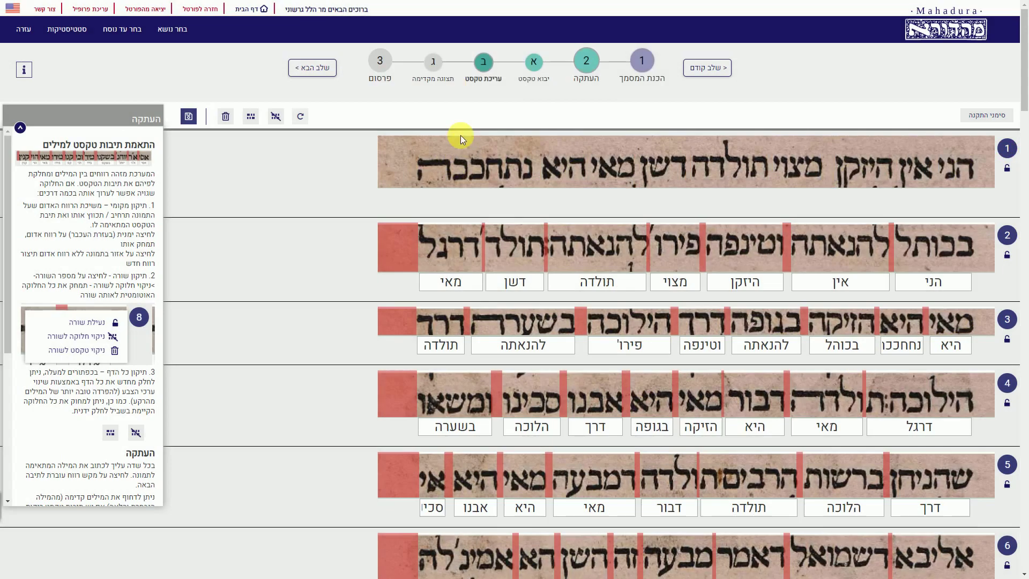
pyautogui.click(536, 281)
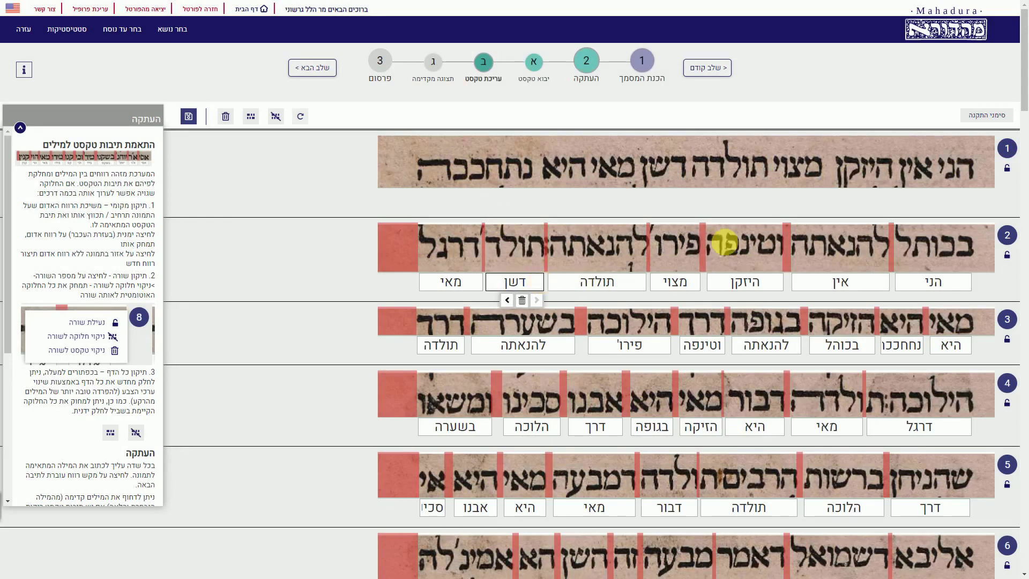
# Divide line 1 by hand, adding a separator after each word from הני through the last word of the line
pyautogui.click(937, 167)
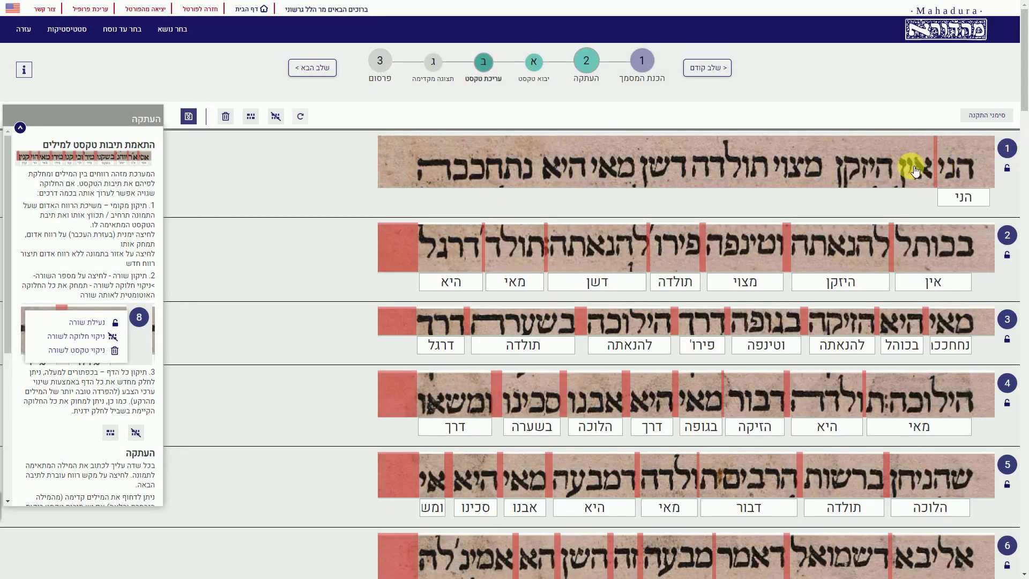
pyautogui.click(891, 165)
pyautogui.click(828, 160)
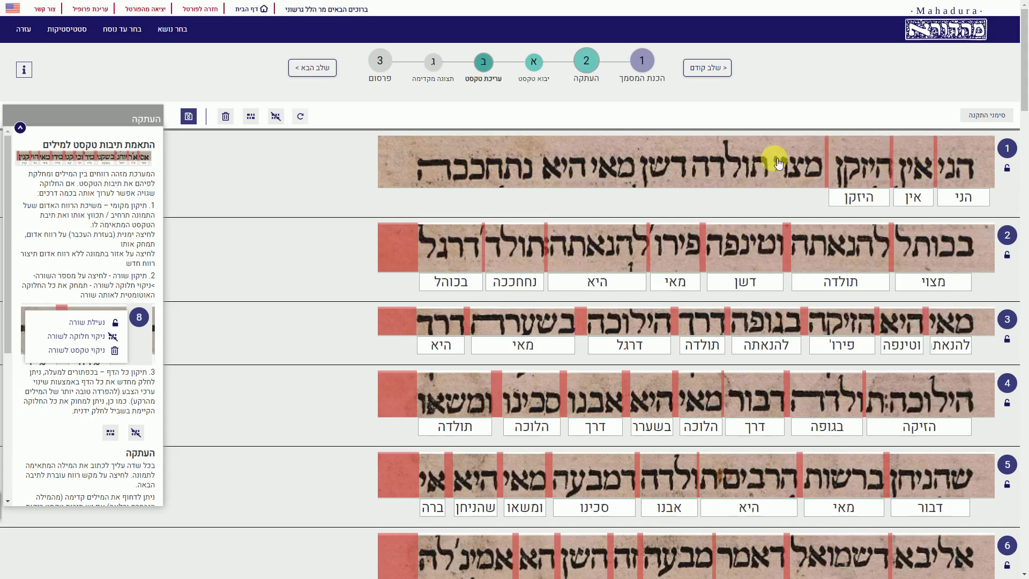
pyautogui.click(769, 159)
pyautogui.click(690, 158)
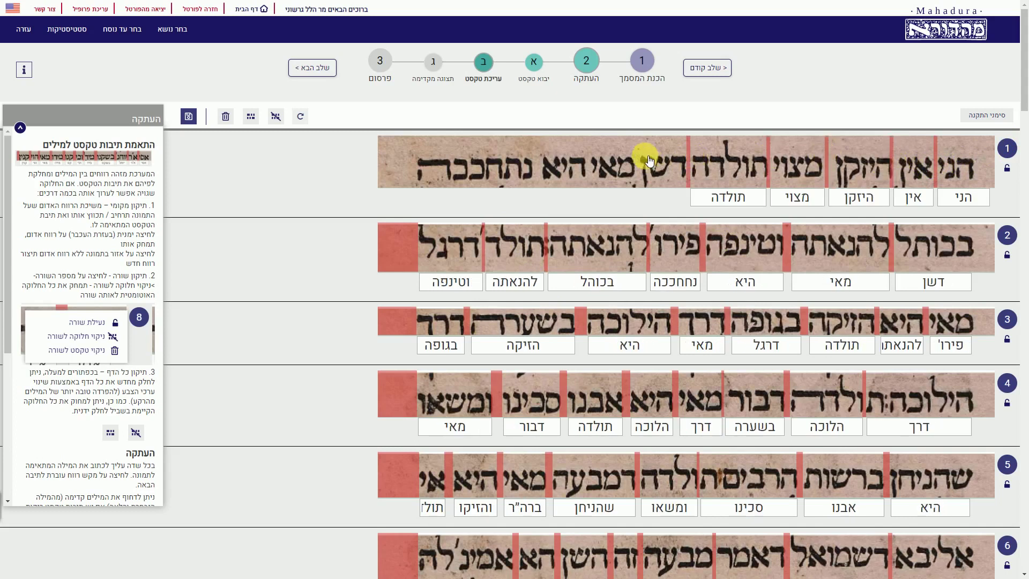
pyautogui.click(635, 156)
pyautogui.click(587, 156)
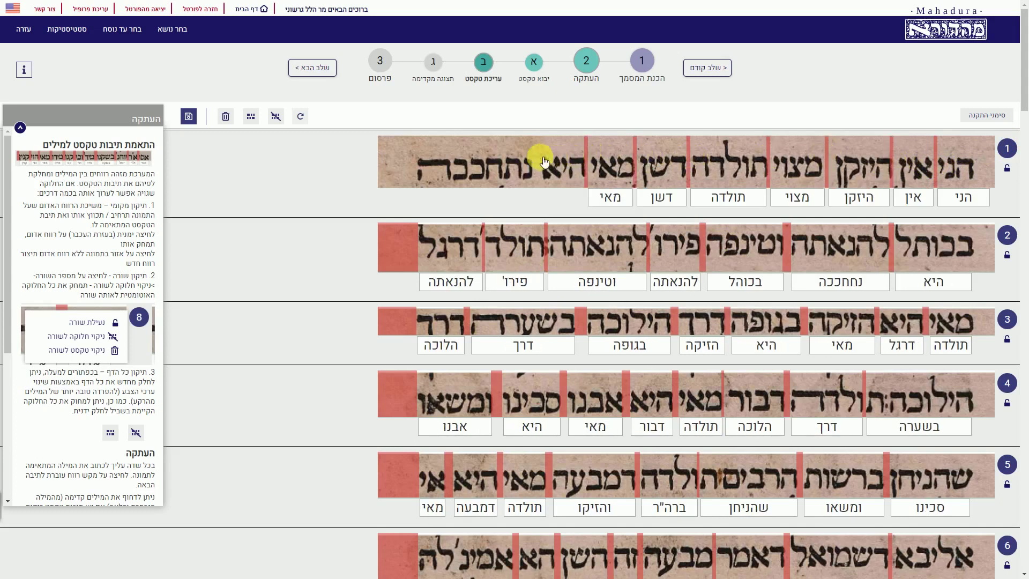
pyautogui.click(531, 156)
pyautogui.click(406, 160)
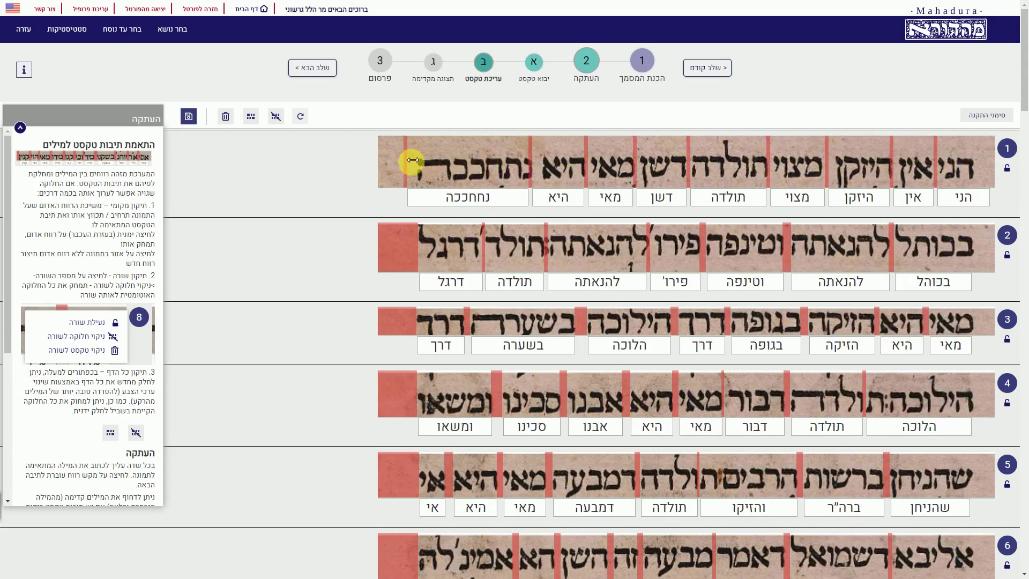
# Correct the first word of line 2 to בכותל and lock lines 1 and 2
pyautogui.click(930, 283)
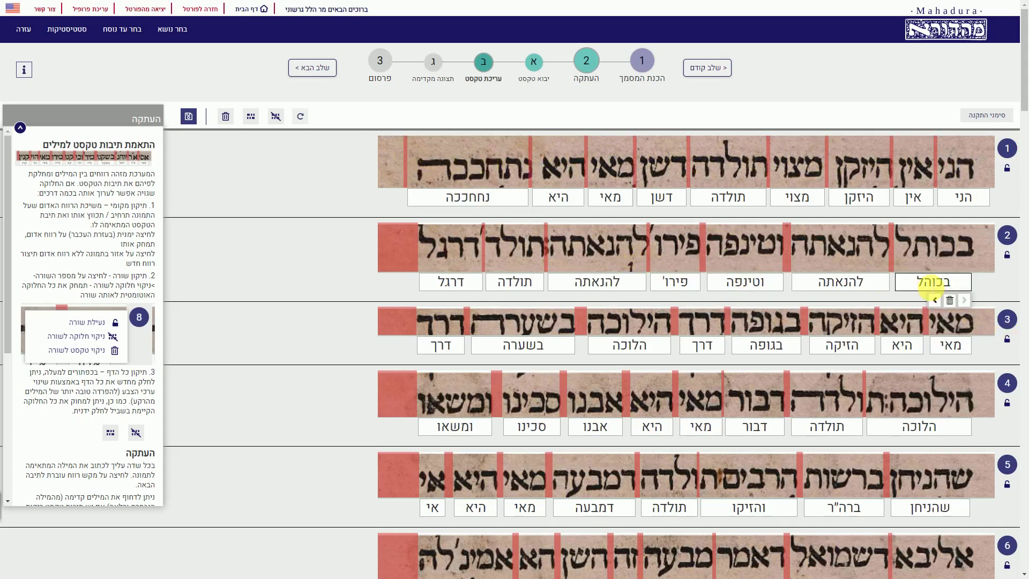
pyautogui.moveTo(930, 284); pyautogui.dragTo(934, 284)
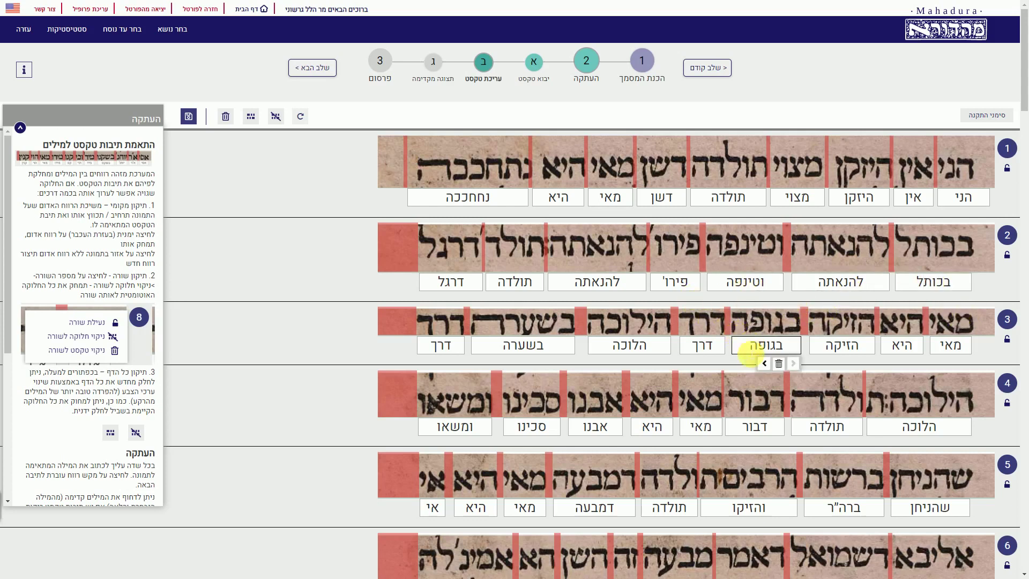
pyautogui.scroll(-2, 742, 363)
pyautogui.scroll(2, 860, 236)
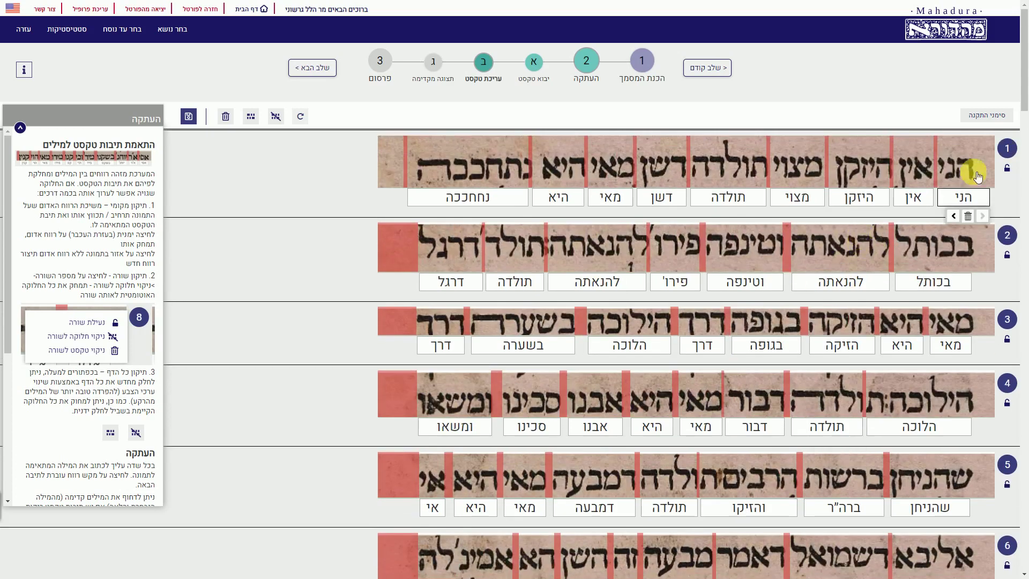
pyautogui.click(1009, 171)
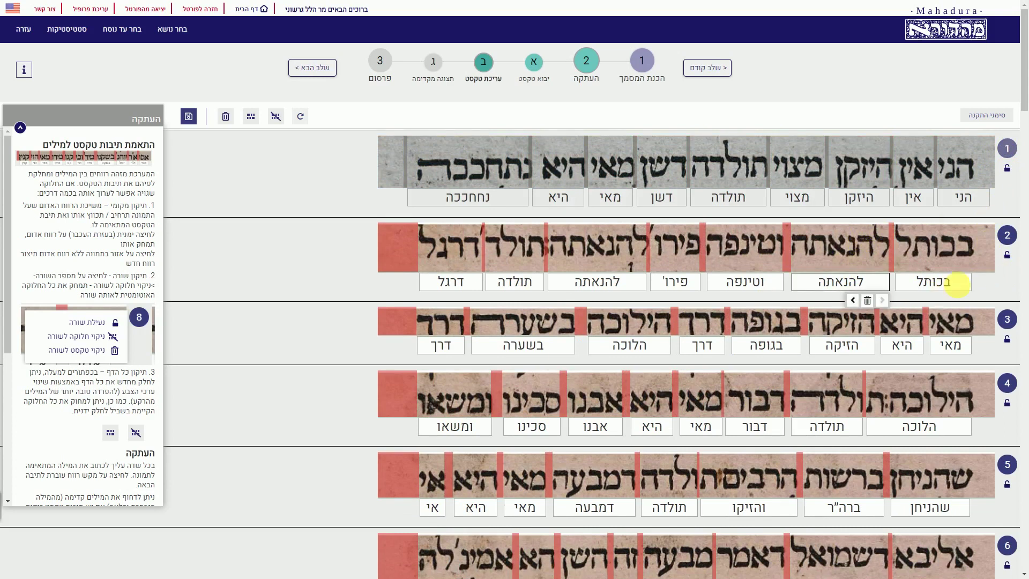
pyautogui.click(1008, 256)
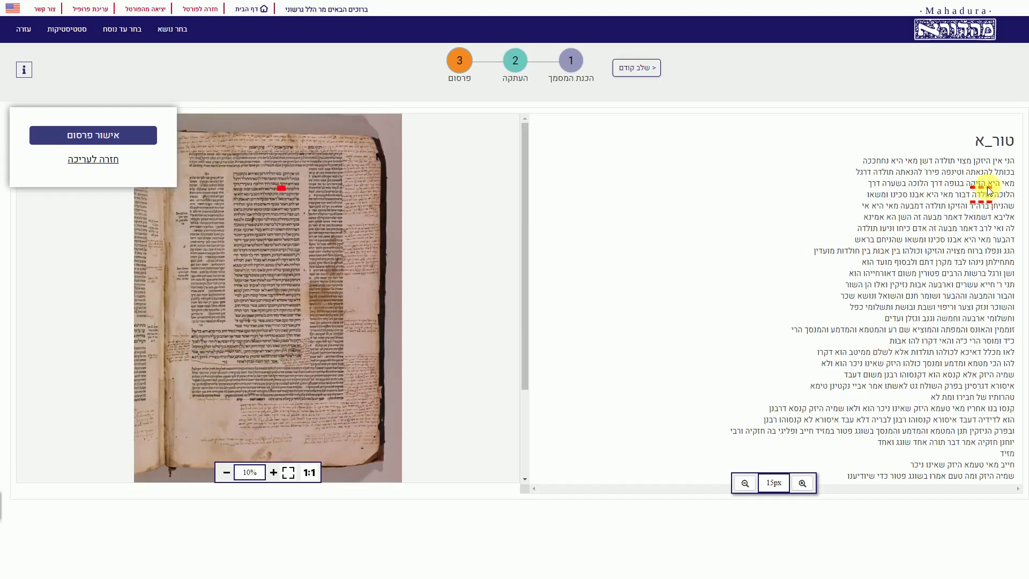
# Examine the publishing preview, enlarging the manuscript image and matching words of the column's first lines with the transcription
pyautogui.scroll(3, 341, 292)
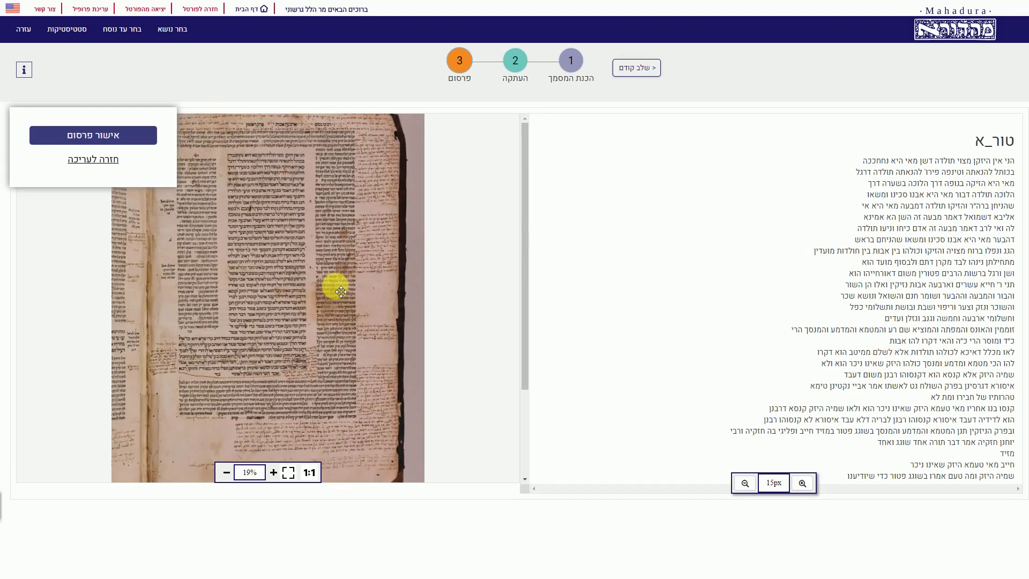
pyautogui.scroll(5, 351, 268)
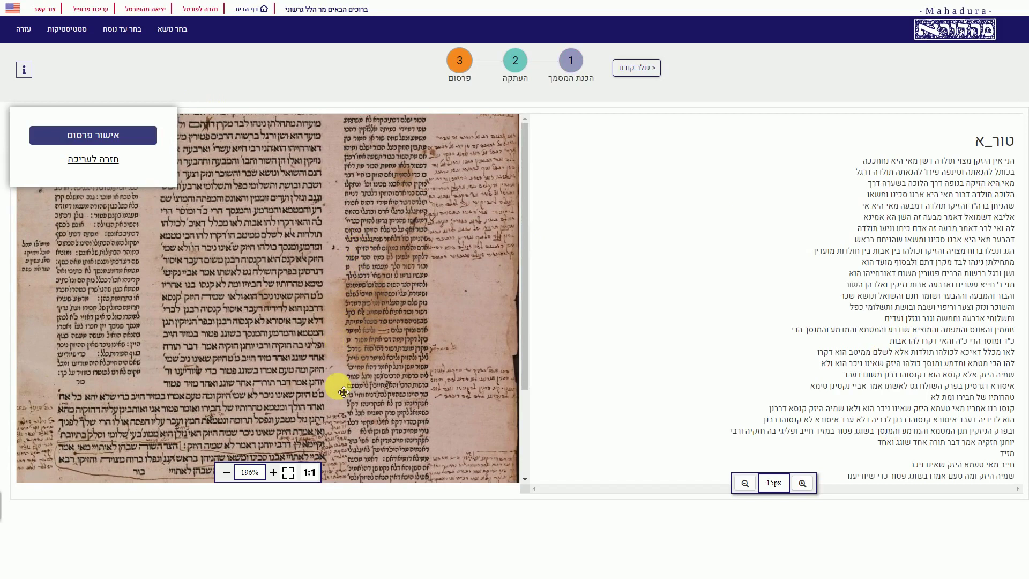
pyautogui.scroll(6, 356, 231)
pyautogui.scroll(5, 337, 404)
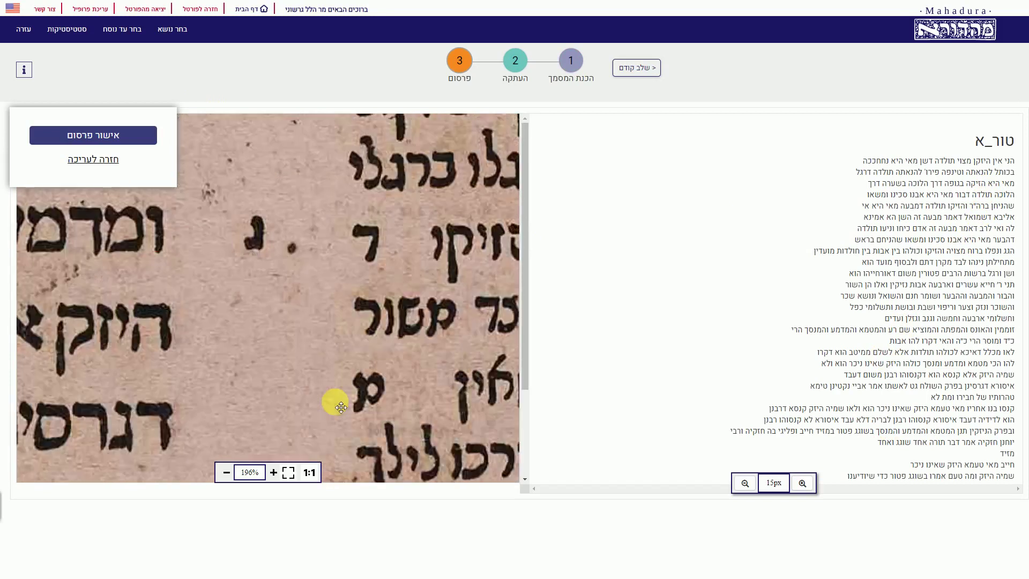
pyautogui.scroll(3, 440, 342)
pyautogui.scroll(-6, 440, 342)
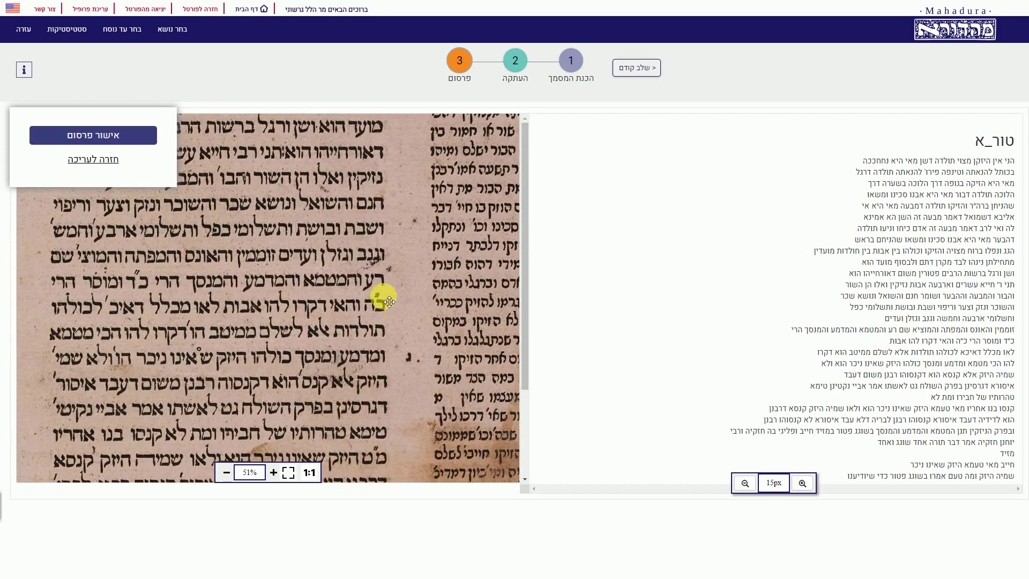
pyautogui.moveTo(388, 251); pyautogui.dragTo(372, 423)
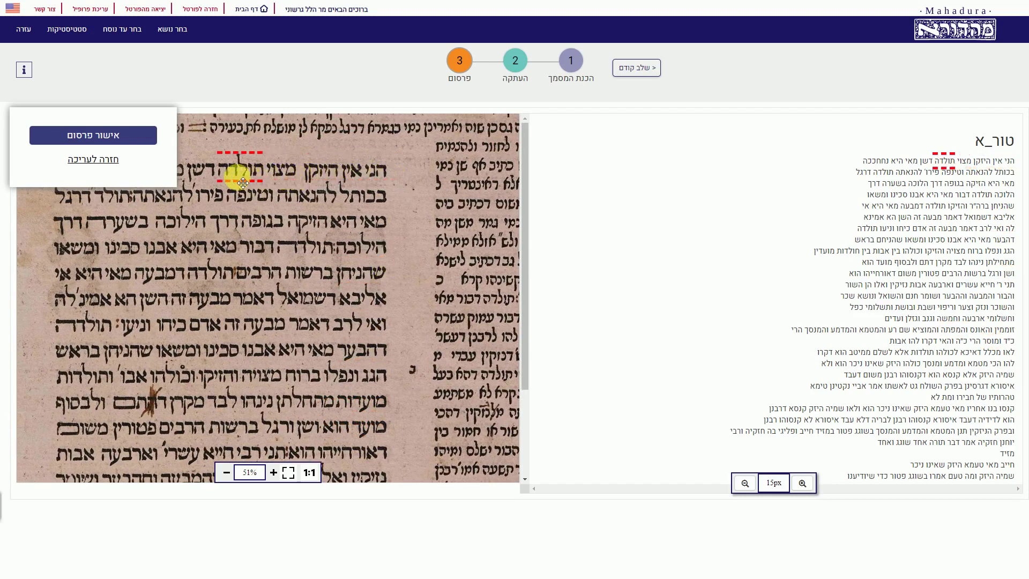
# Return from the publishing preview to text editing and lock line 3
pyautogui.click(111, 156)
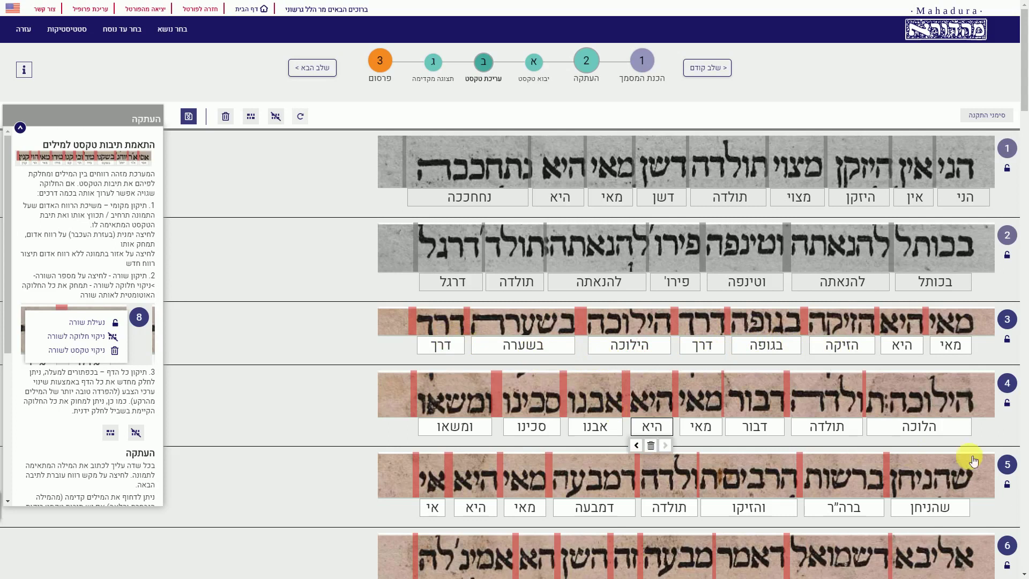
pyautogui.click(1008, 340)
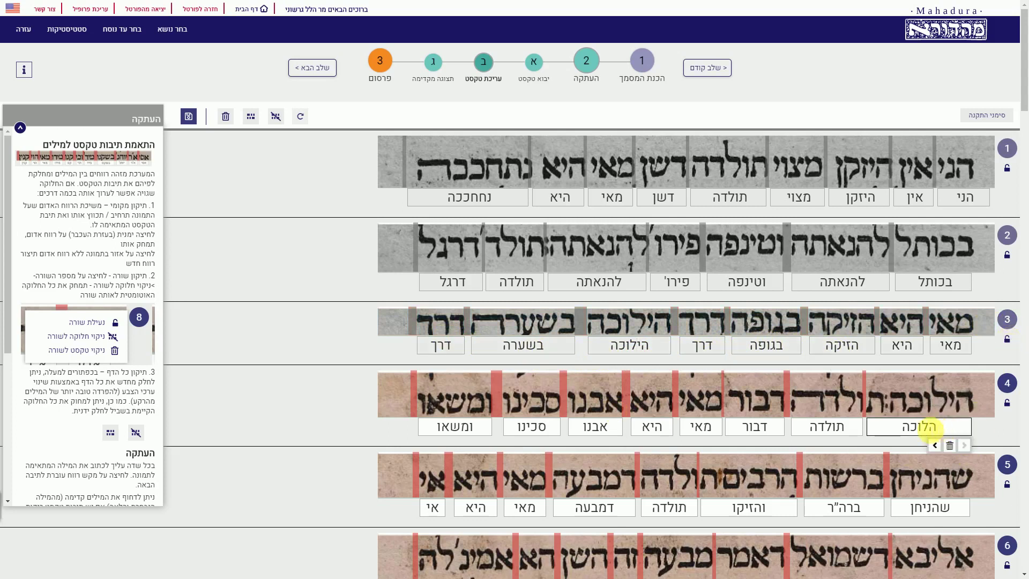
# In line 4, replace the misplaced first separator with one directly after הילוכה and correct the first word's text to הילוכה
pyautogui.click(884, 396)
pyautogui.rightClick(863, 397)
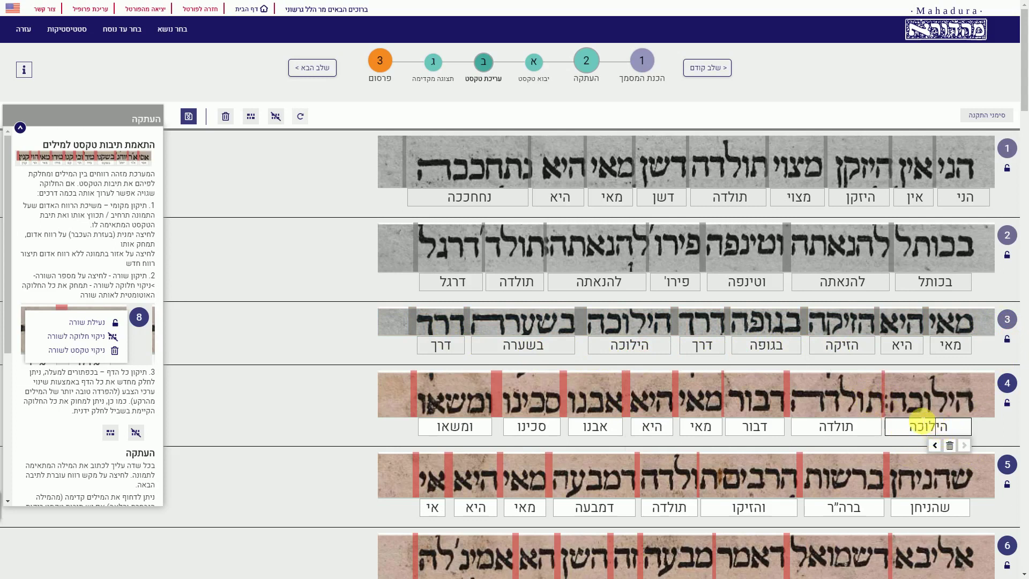
pyautogui.click(595, 426)
pyautogui.click(532, 426)
pyautogui.click(935, 427)
# Lock line 4 and open the publishing preview of the edited transcription
pyautogui.click(1003, 406)
pyautogui.click(944, 506)
pyautogui.click(47, 424)
pyautogui.scroll(-5, 47, 423)
pyautogui.click(102, 493)
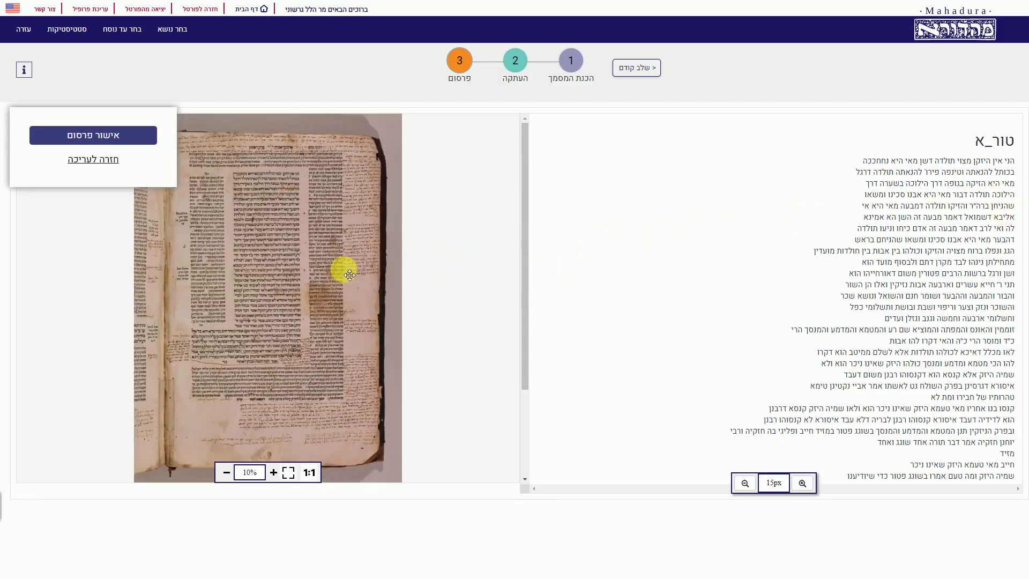
# Compare the enlarged opening lines of the manuscript column with the corrected transcription in the preview
pyautogui.scroll(5, 347, 272)
pyautogui.scroll(3, 349, 282)
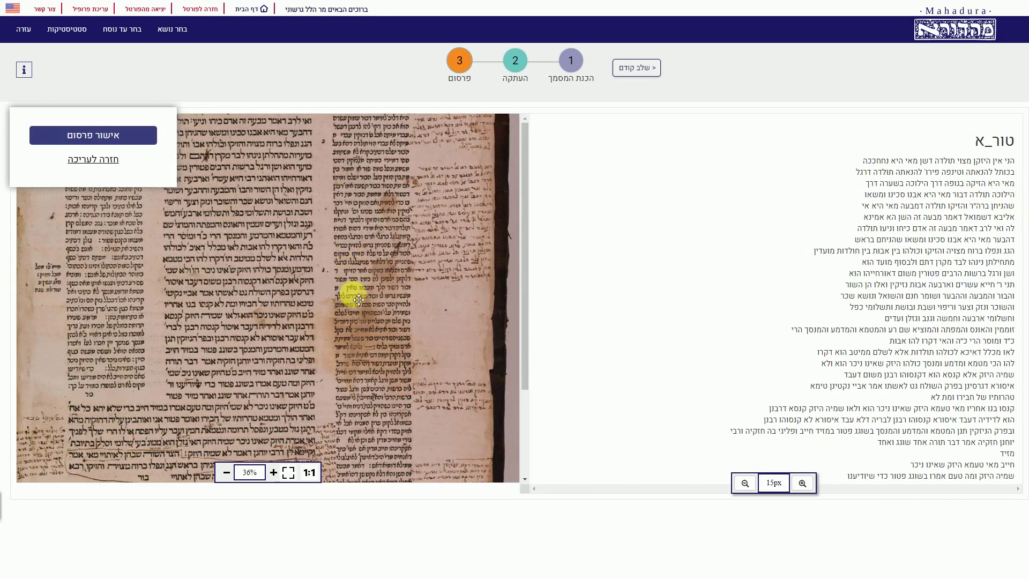
pyautogui.scroll(2, 295, 281)
pyautogui.moveTo(303, 309); pyautogui.dragTo(322, 420)
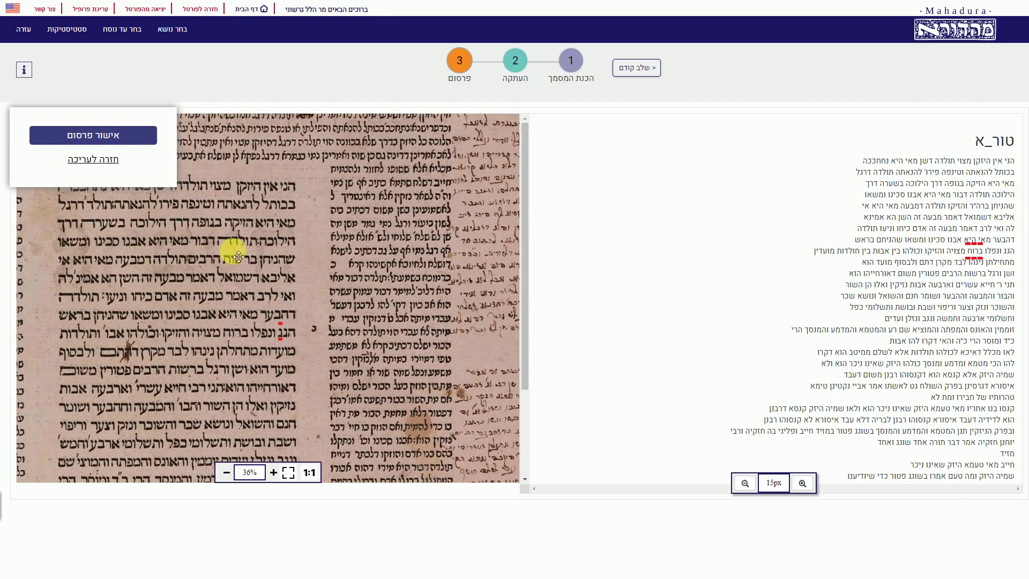